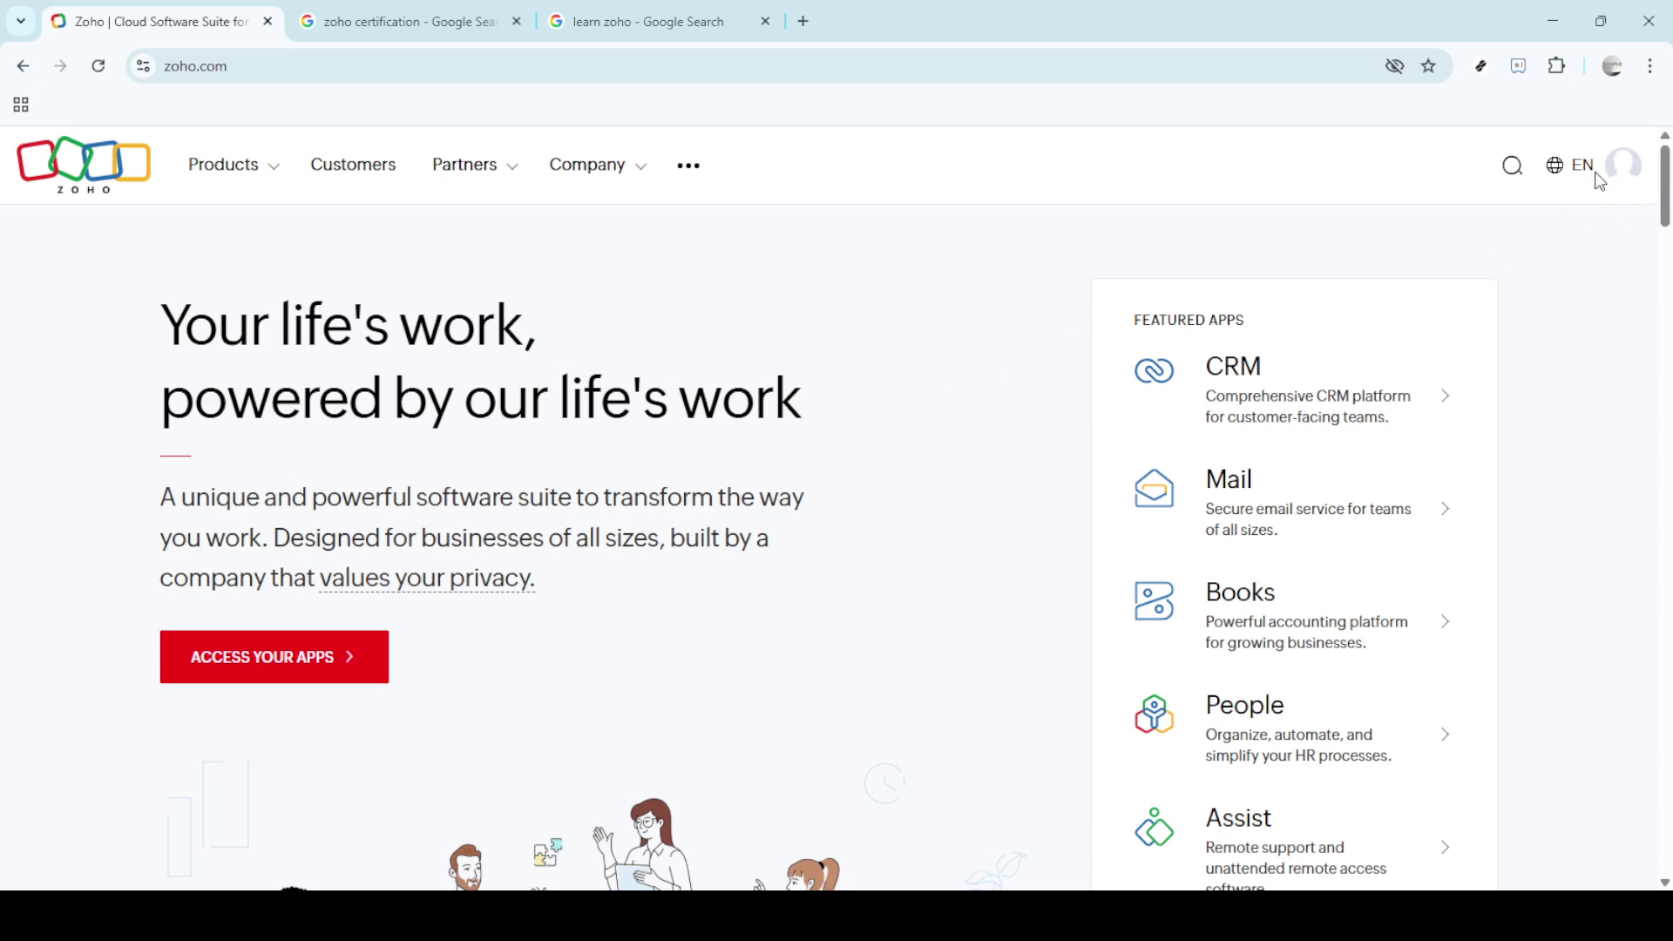
{"action": "scroll", "coordinate": [1327, 517], "scroll_direction": "down", "scroll_amount": 2}
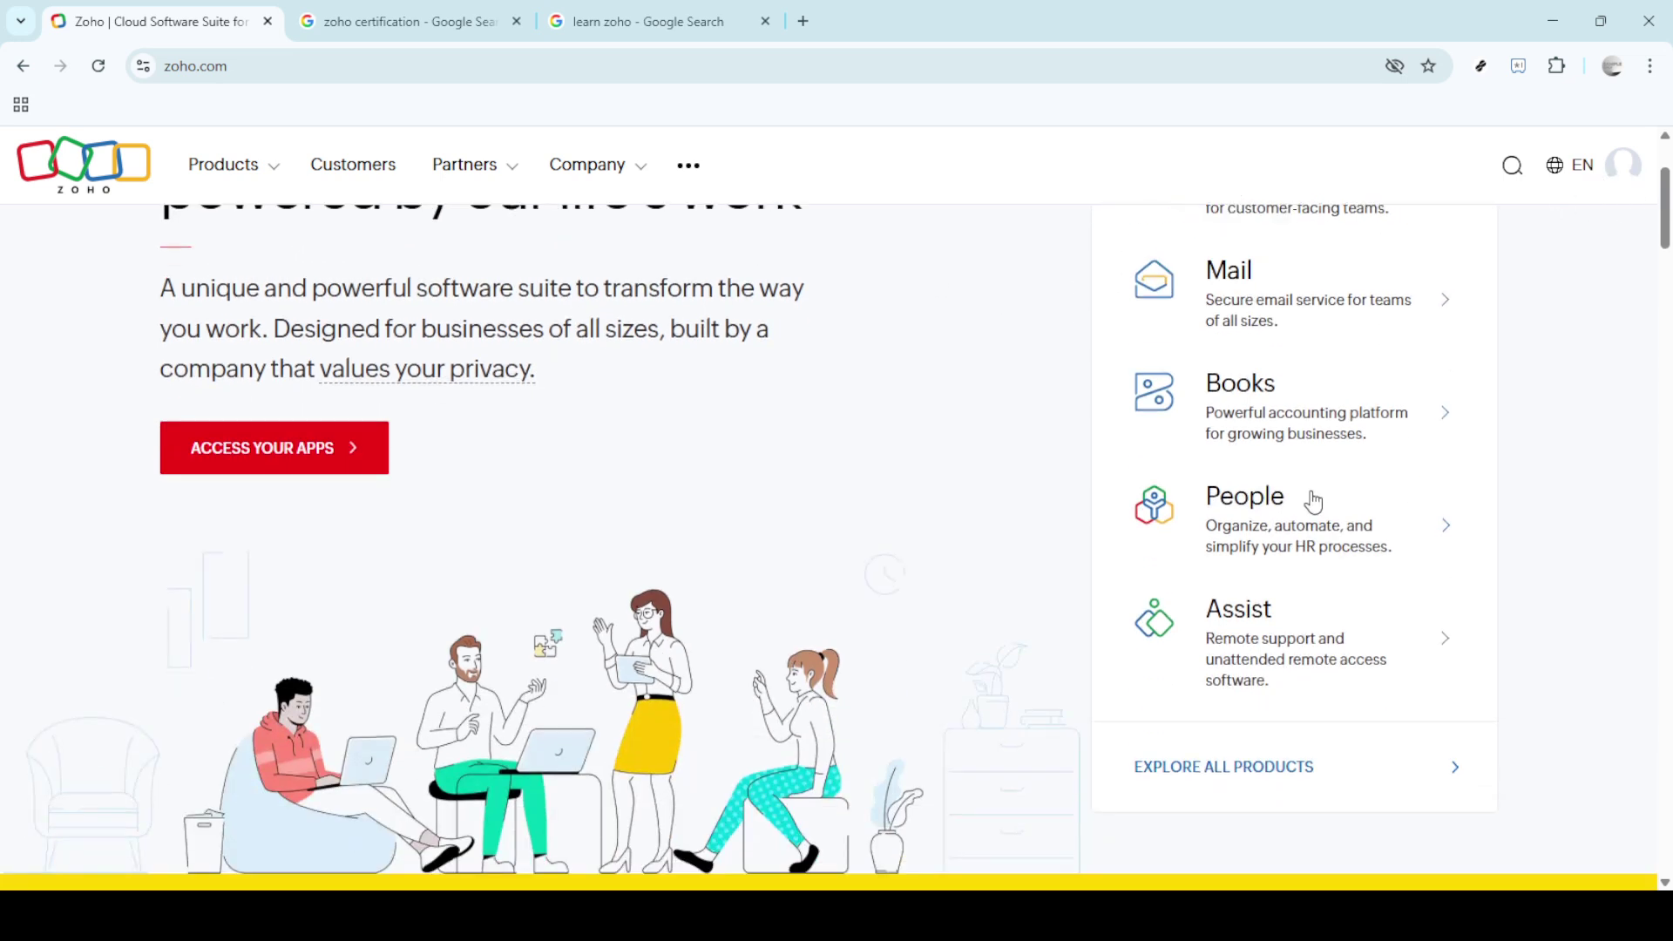
Choose Books from the Featured Apps panel on zoho.com
{"action": "left_click", "coordinate": [1256, 391]}
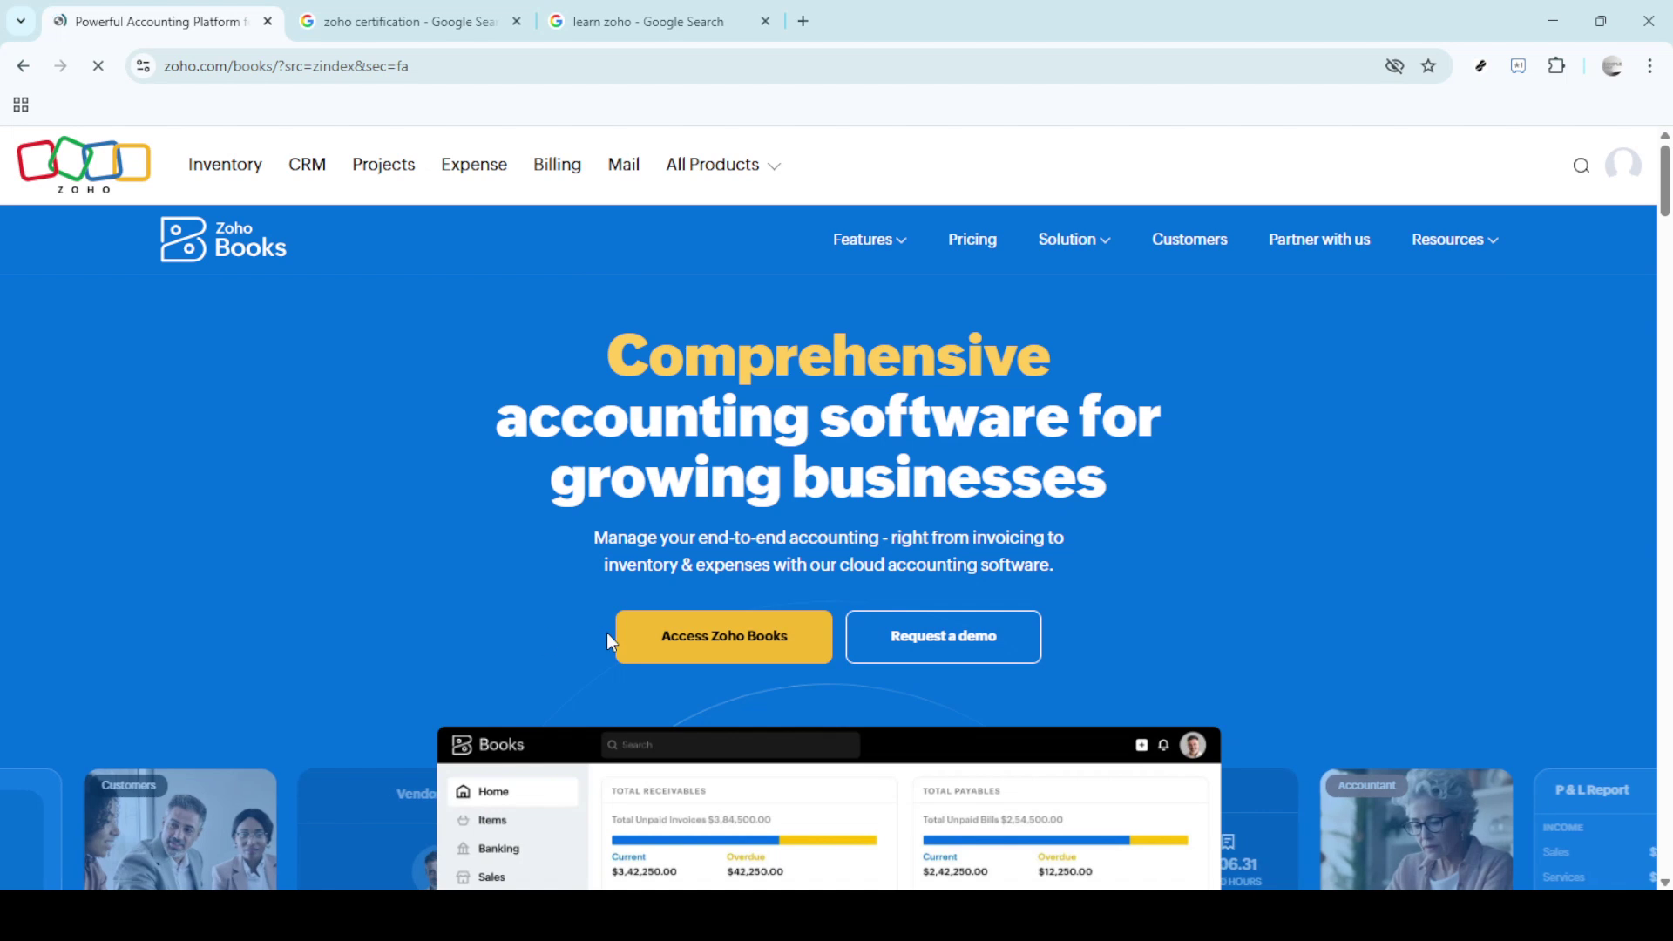
Enter Zoho Books via Access Zoho Books, then go back to the zoho certification results tab
{"action": "left_click", "coordinate": [700, 652]}
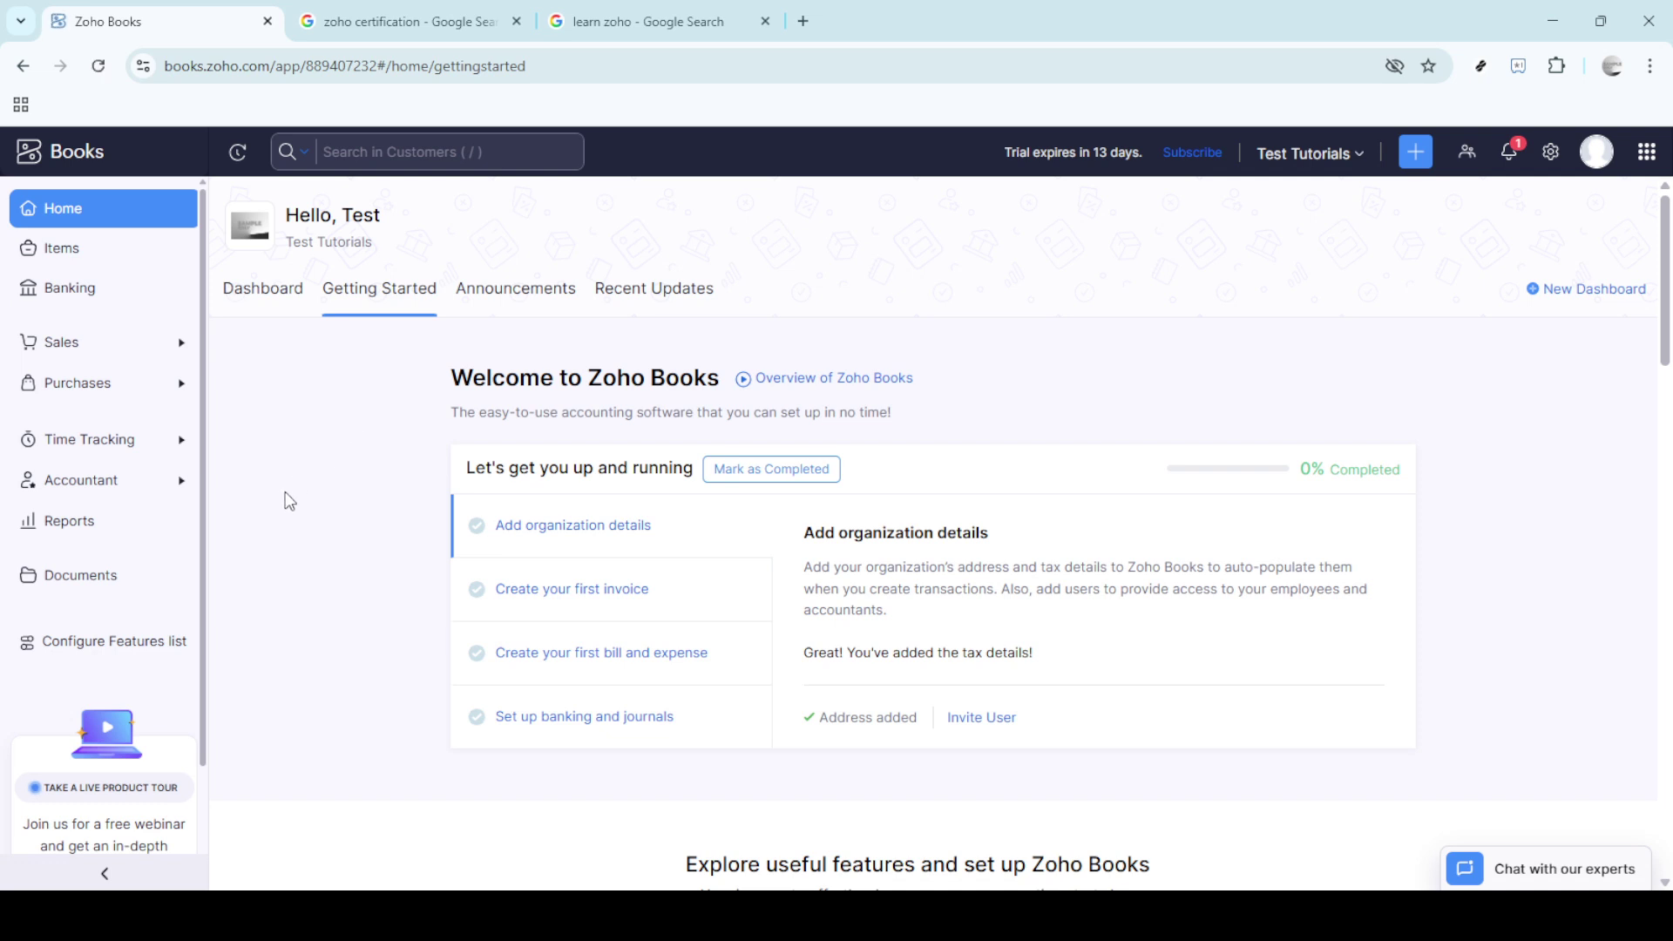
{"action": "key", "text": "ctrl+Tab"}
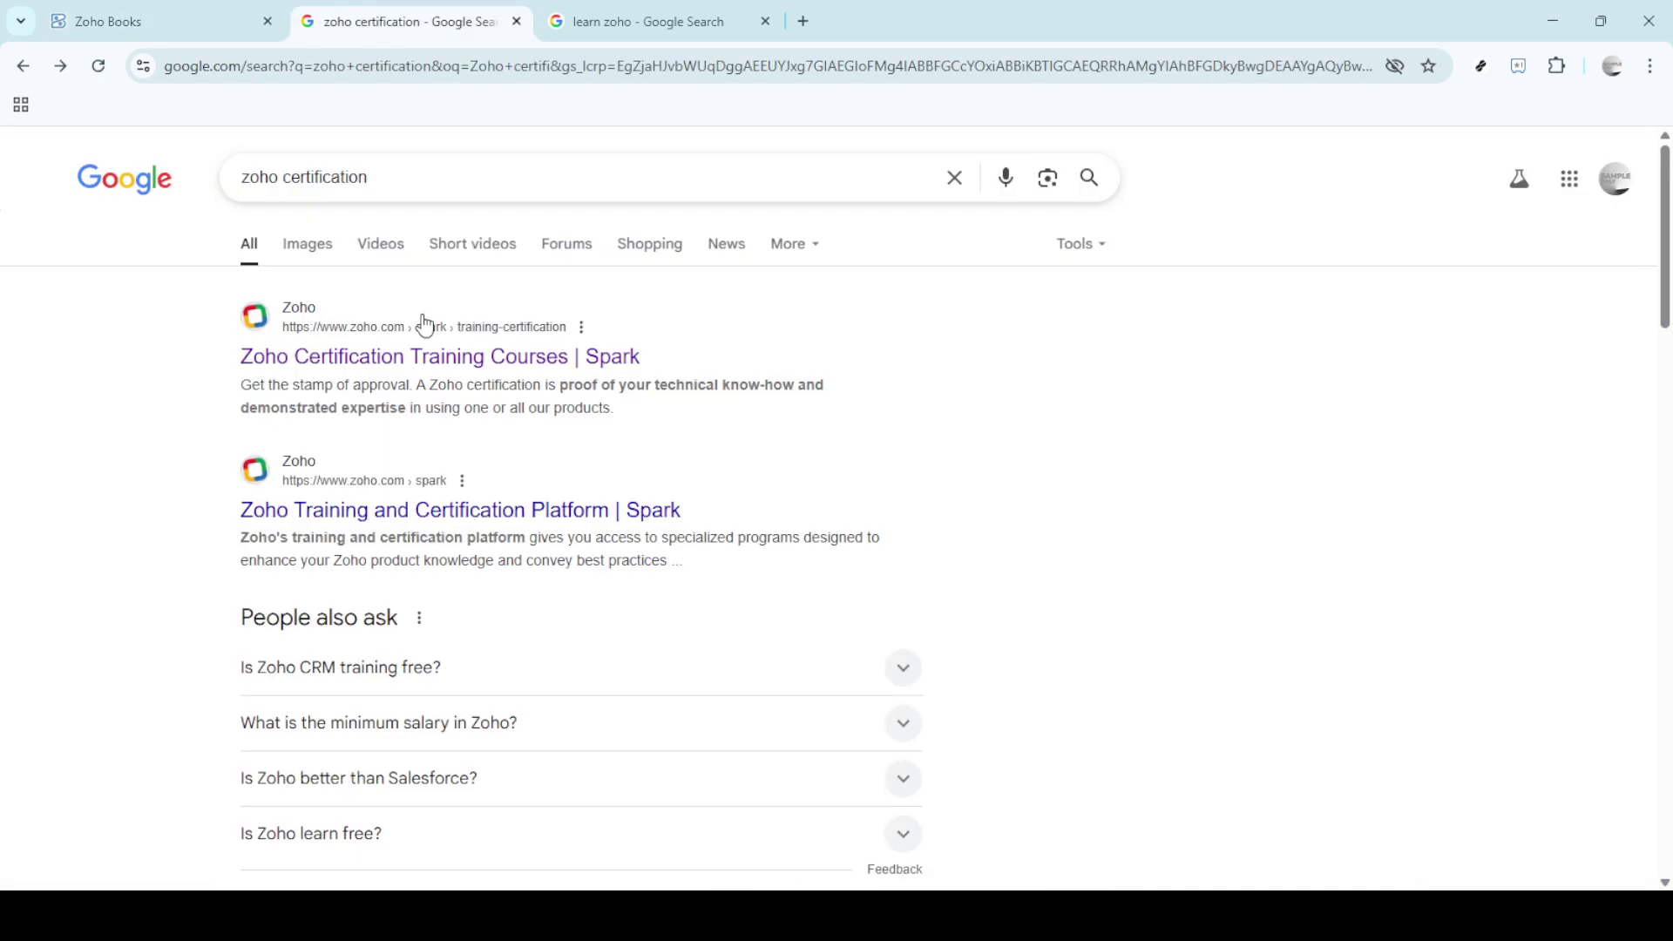
Select the 'Zoho Certification Training Courses | Spark' search result
{"action": "left_click", "coordinate": [396, 373]}
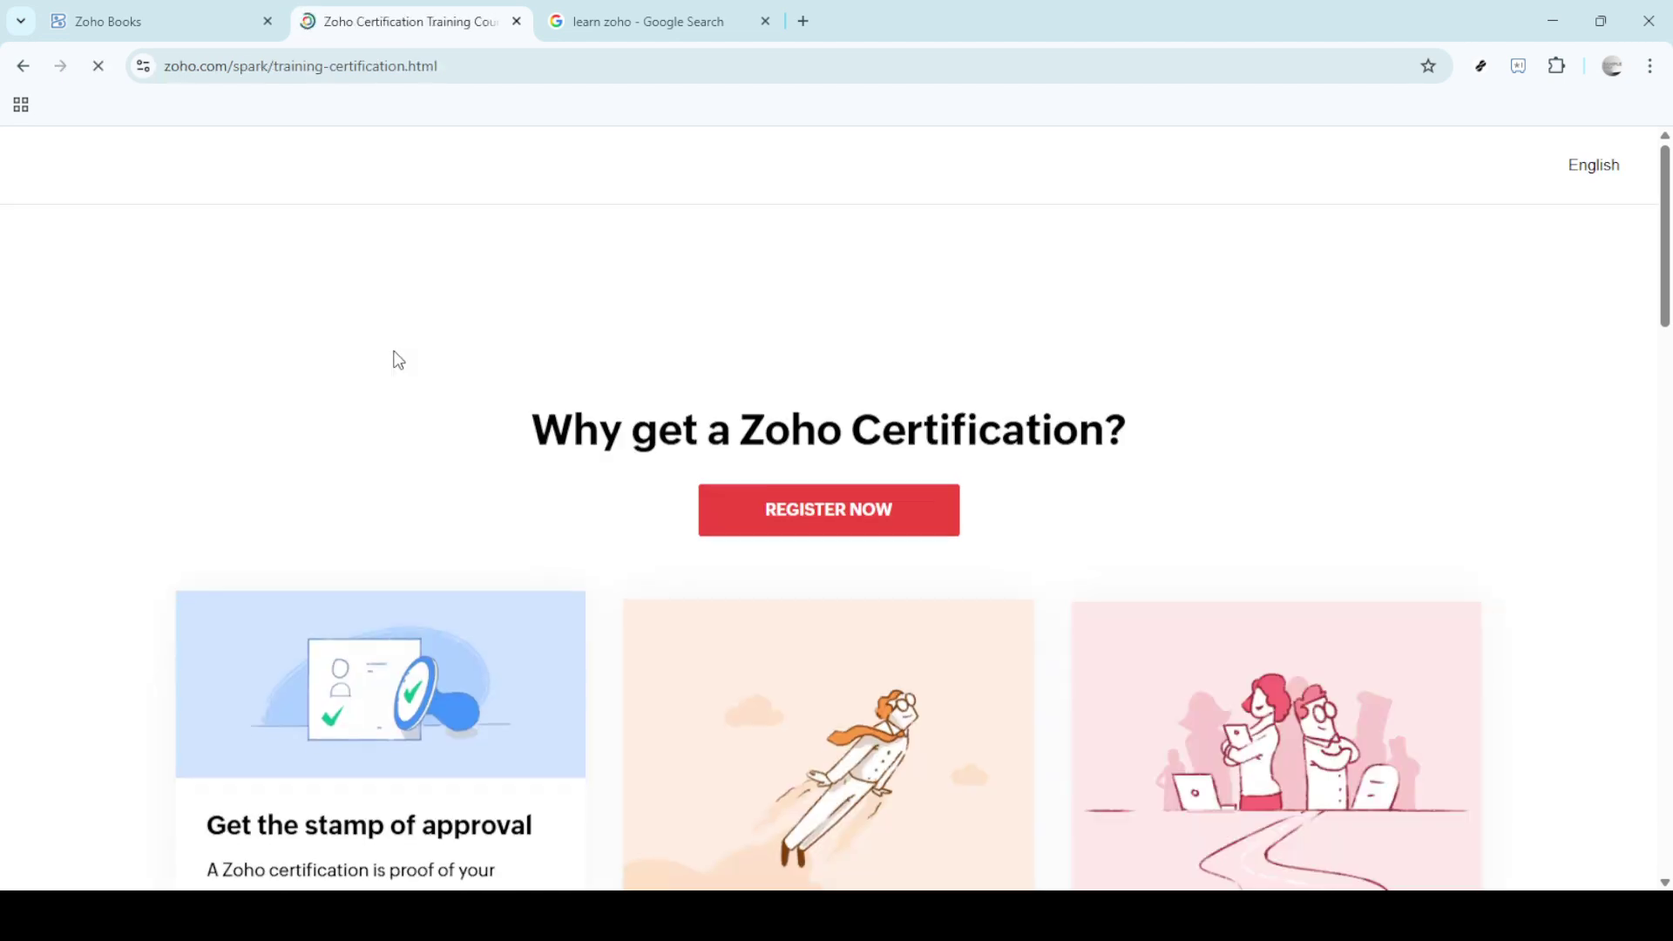
Jump to the Registration Form for Customers Only via REGISTER NOW
{"action": "left_click", "coordinate": [856, 463]}
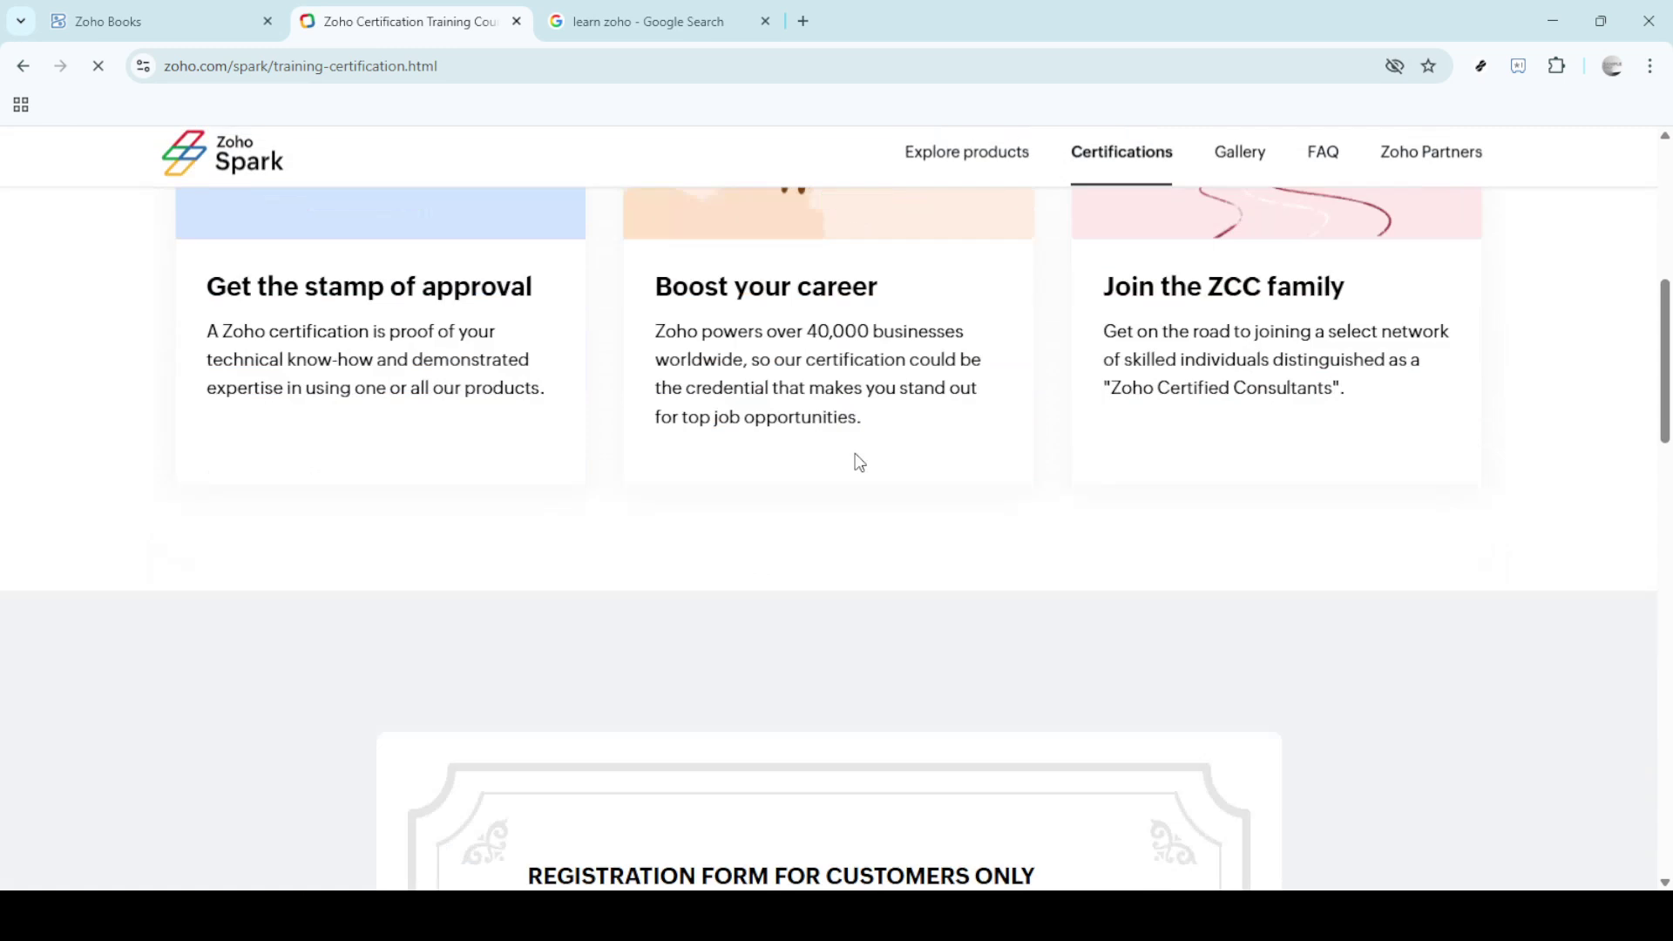
{"action": "scroll", "coordinate": [770, 459], "scroll_direction": "down", "scroll_amount": 1}
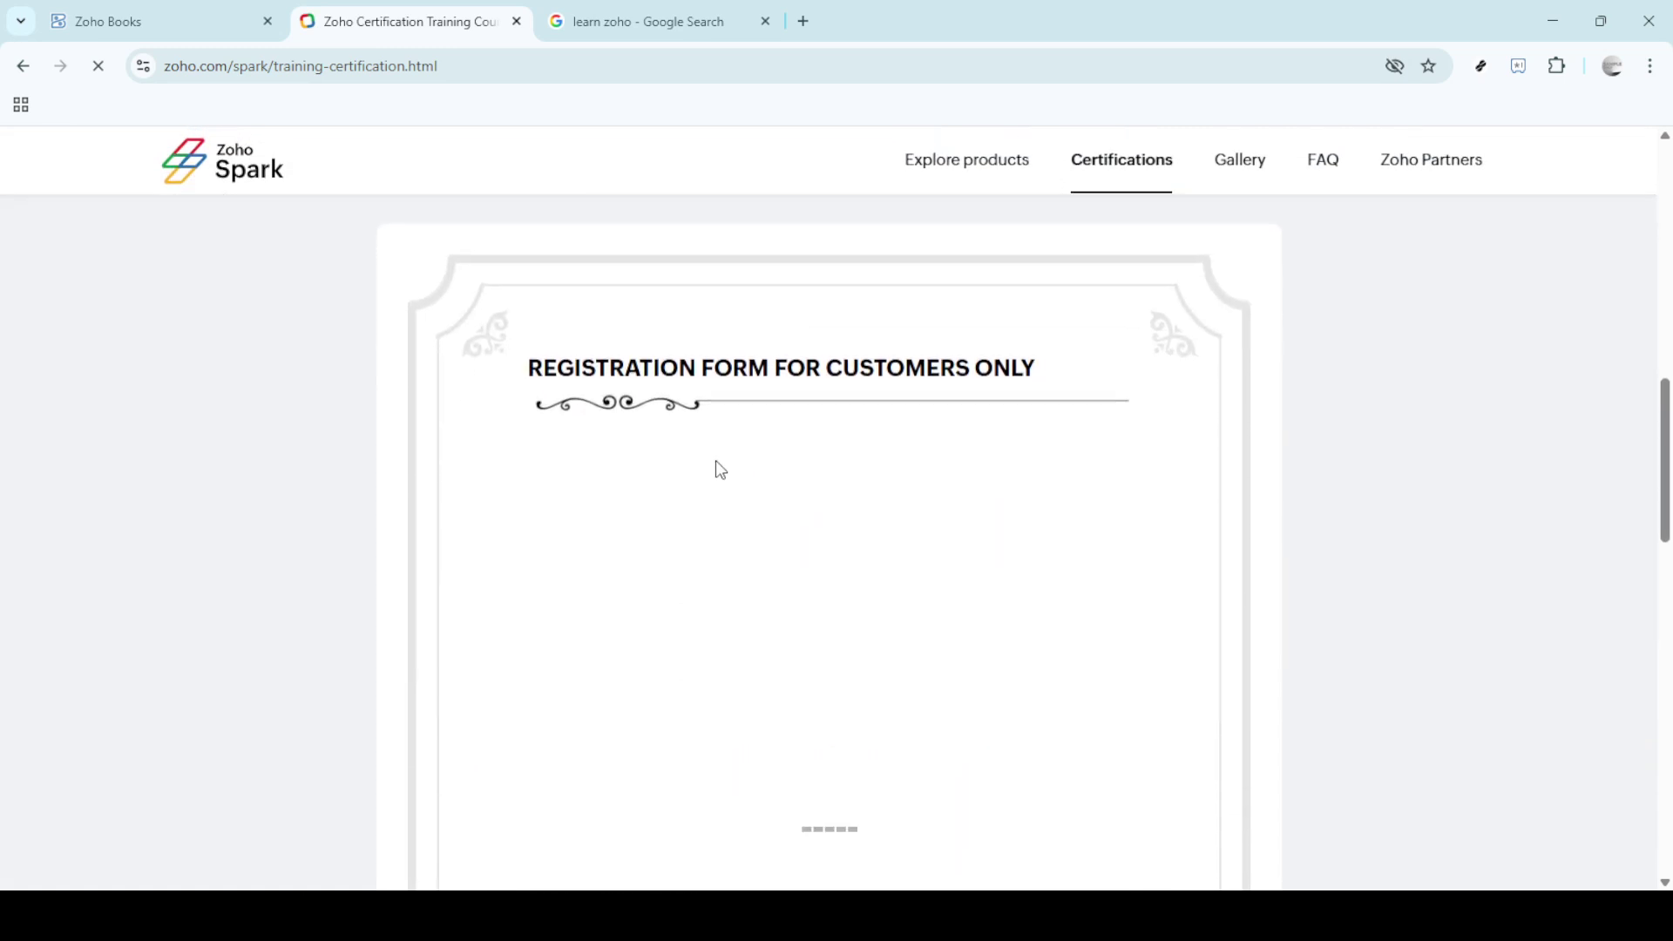
{"action": "scroll", "coordinate": [719, 466], "scroll_direction": "down", "scroll_amount": 1}
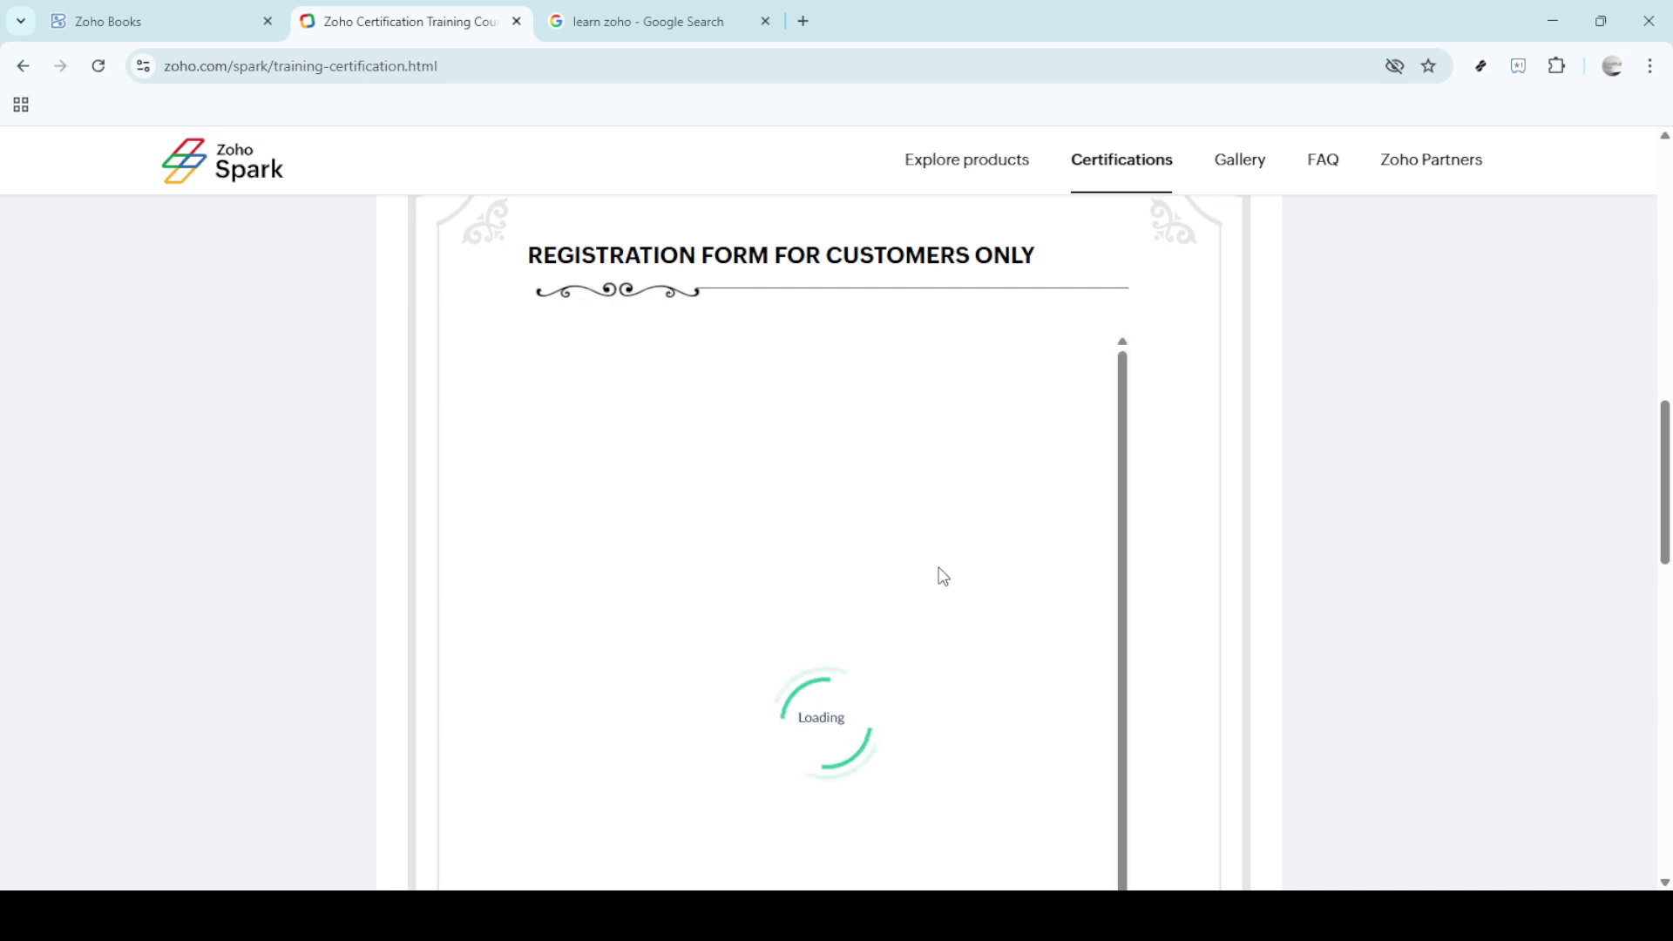
{"action": "scroll", "coordinate": [939, 576], "scroll_direction": "down", "scroll_amount": 1}
{"action": "scroll", "coordinate": [927, 572], "scroll_direction": "down", "scroll_amount": 1}
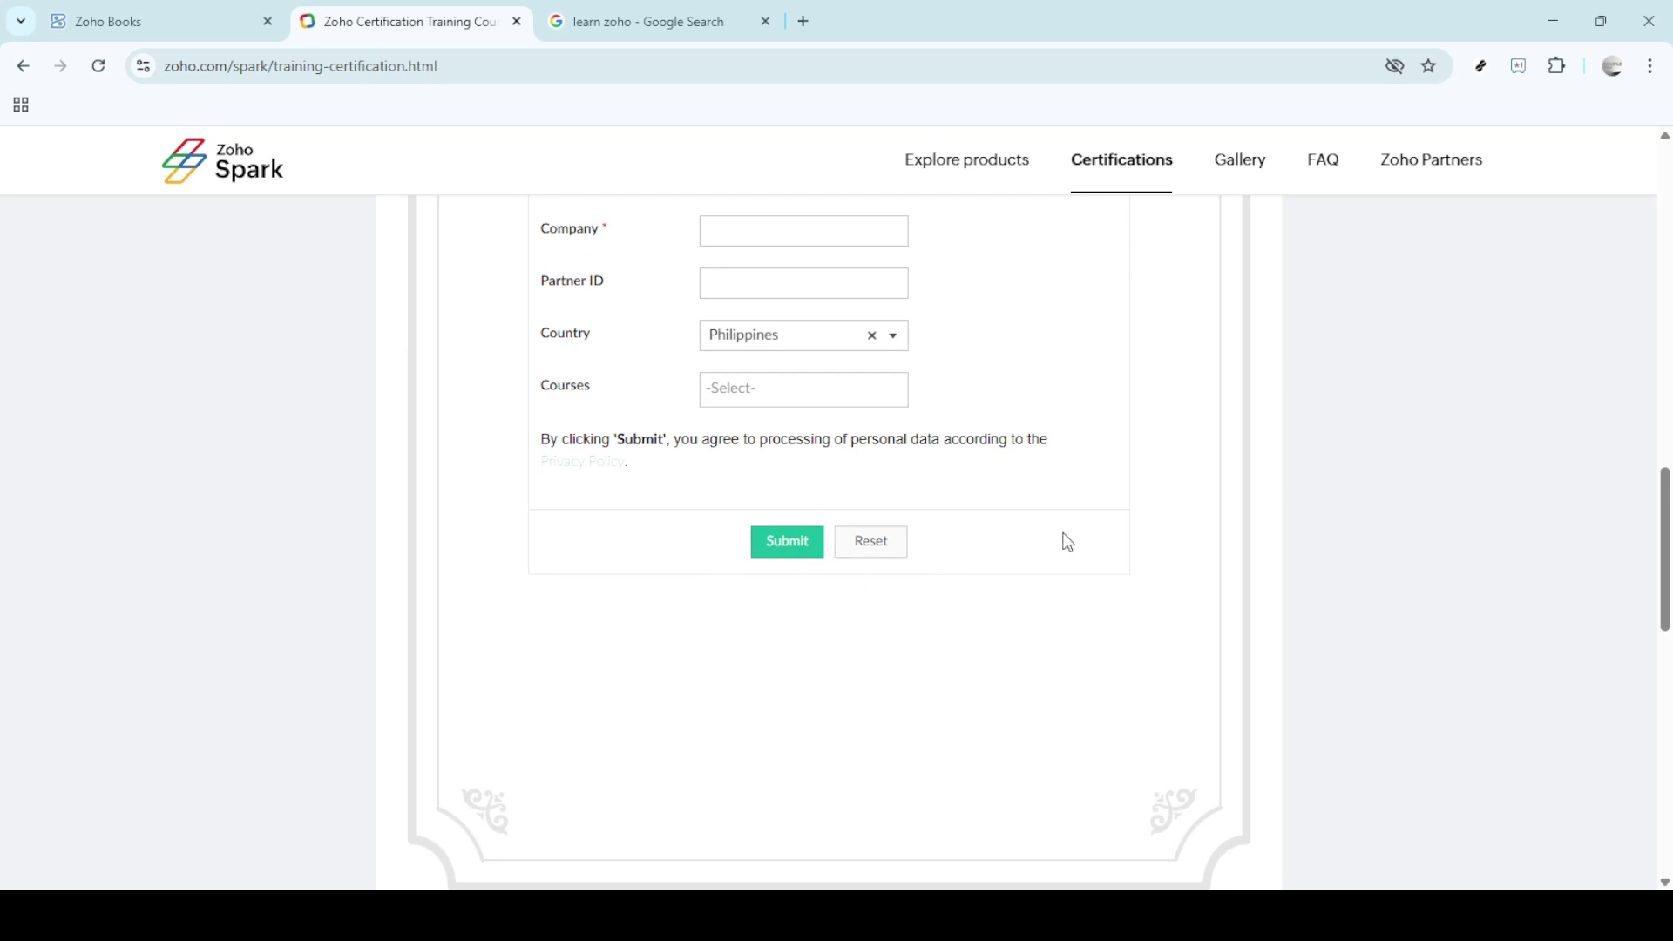
{"action": "scroll", "coordinate": [1065, 541], "scroll_direction": "down", "scroll_amount": 2}
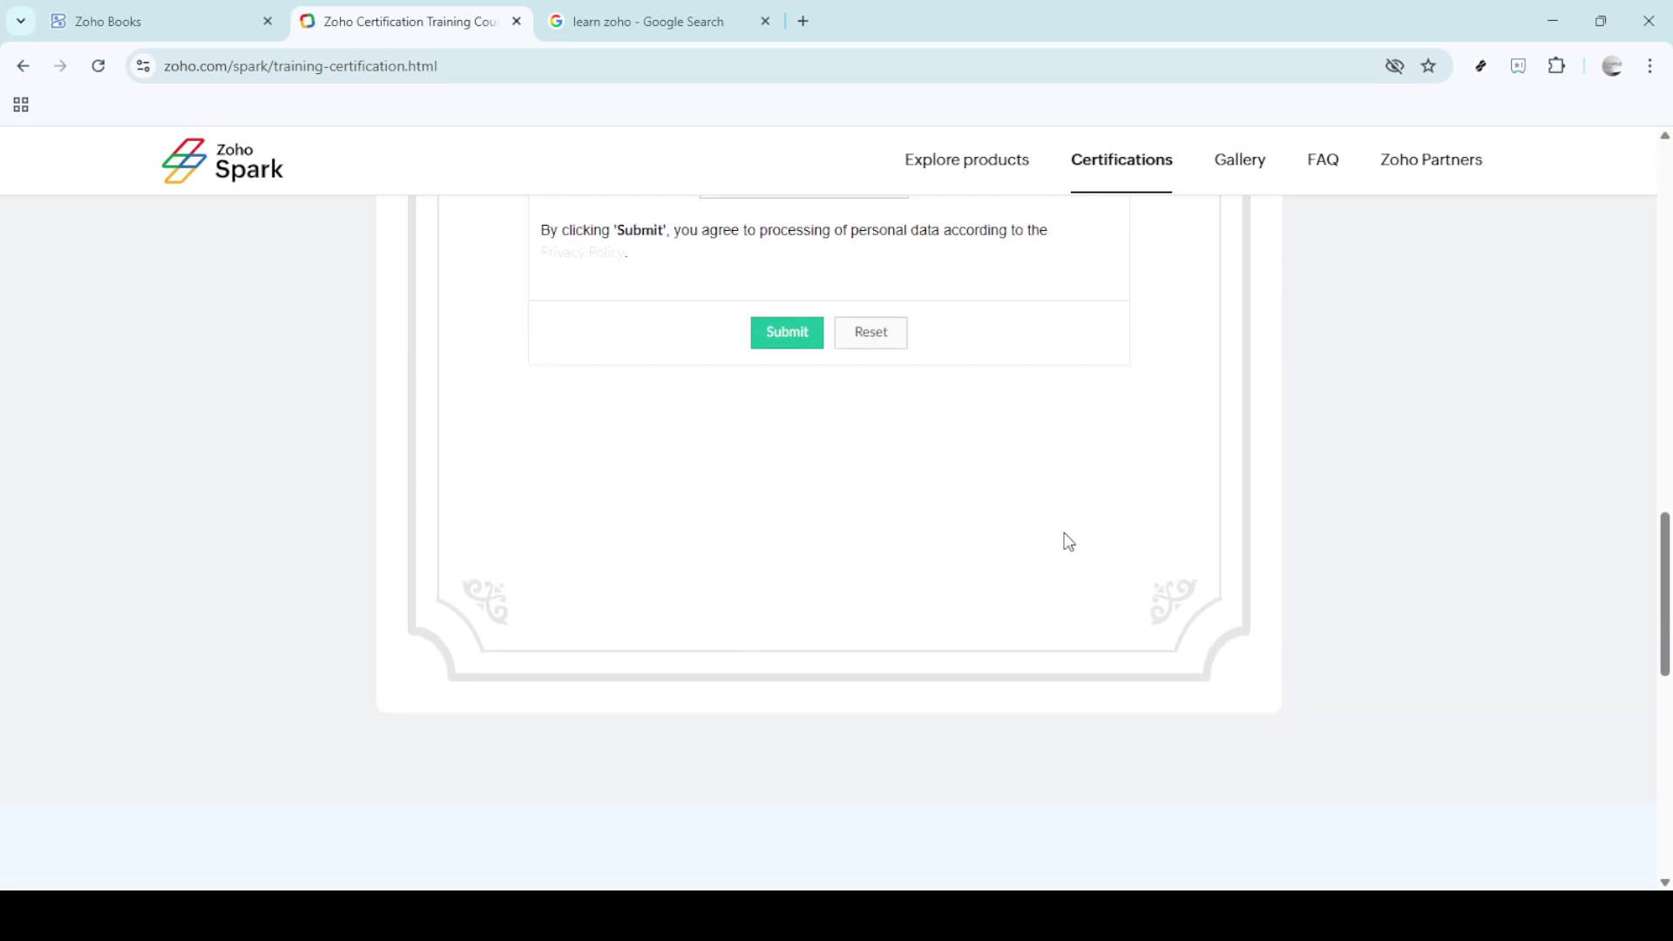
{"action": "scroll", "coordinate": [1066, 541], "scroll_direction": "up", "scroll_amount": 1}
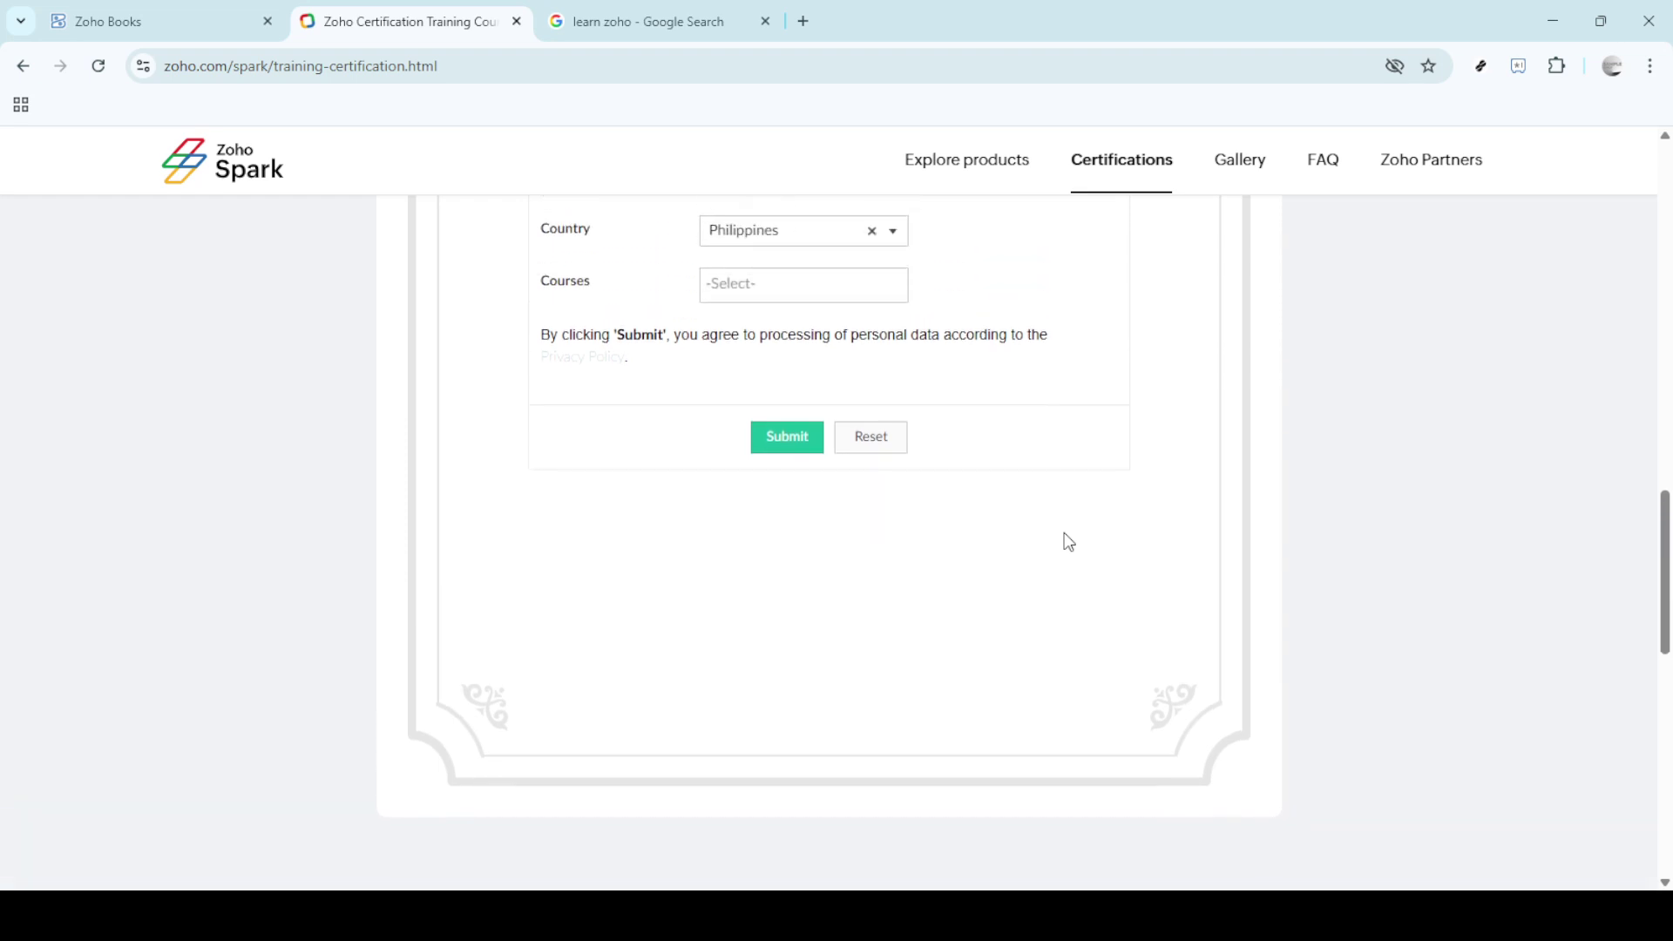
{"action": "scroll", "coordinate": [1065, 542], "scroll_direction": "up", "scroll_amount": 1}
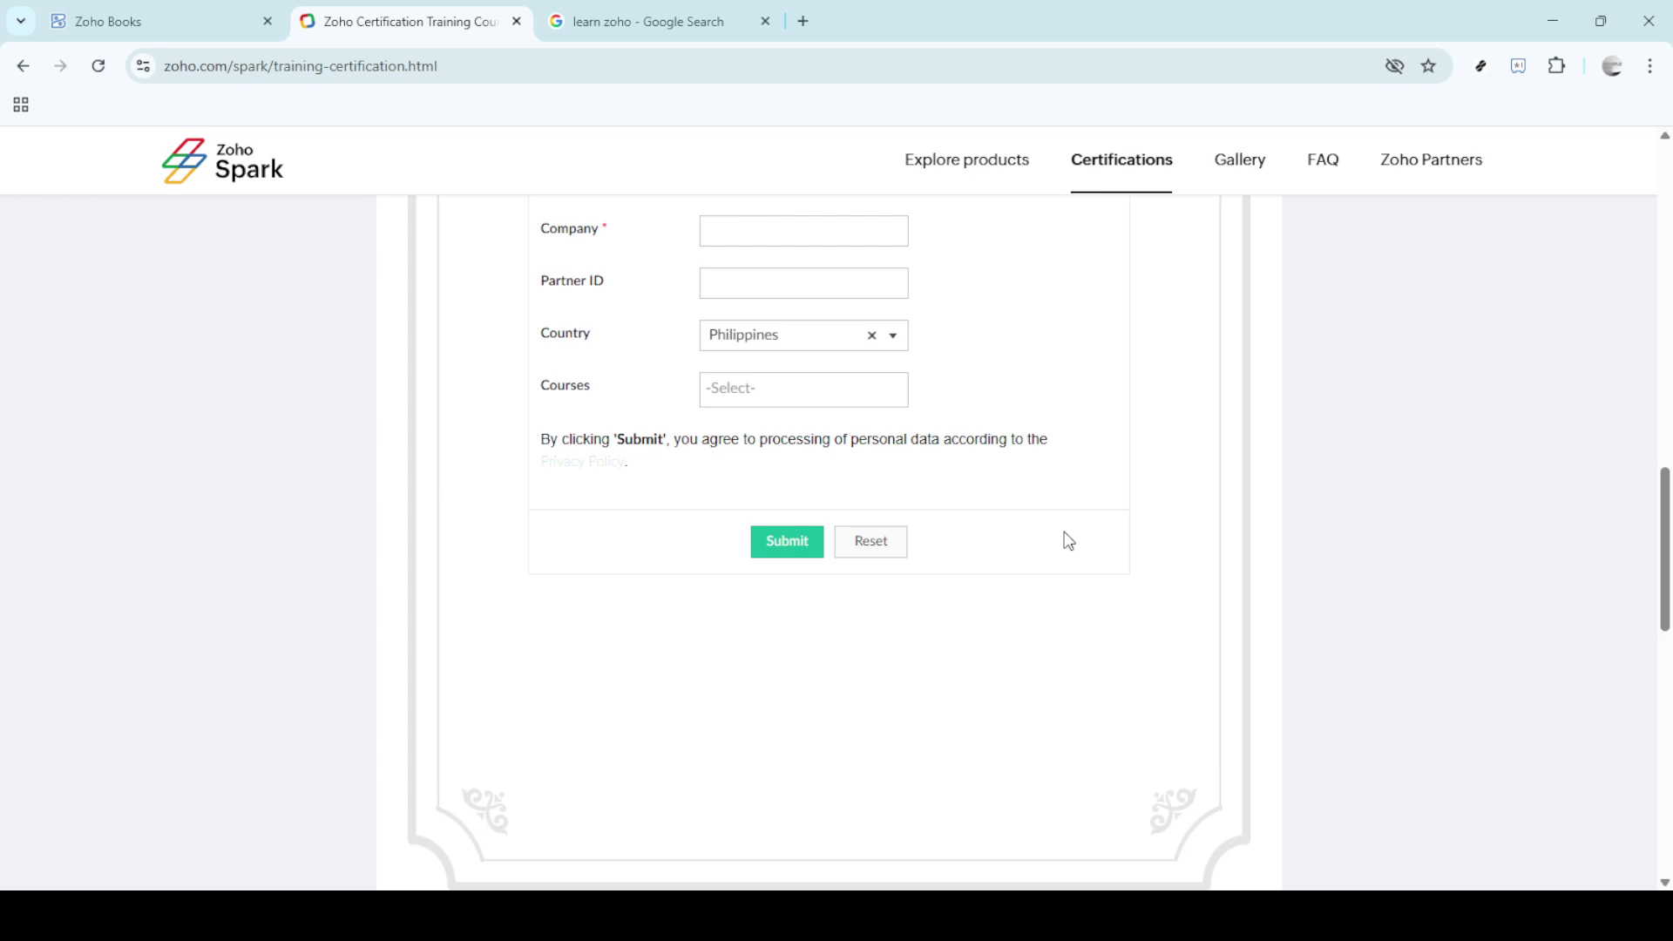
{"action": "scroll", "coordinate": [1041, 528], "scroll_direction": "up", "scroll_amount": 3}
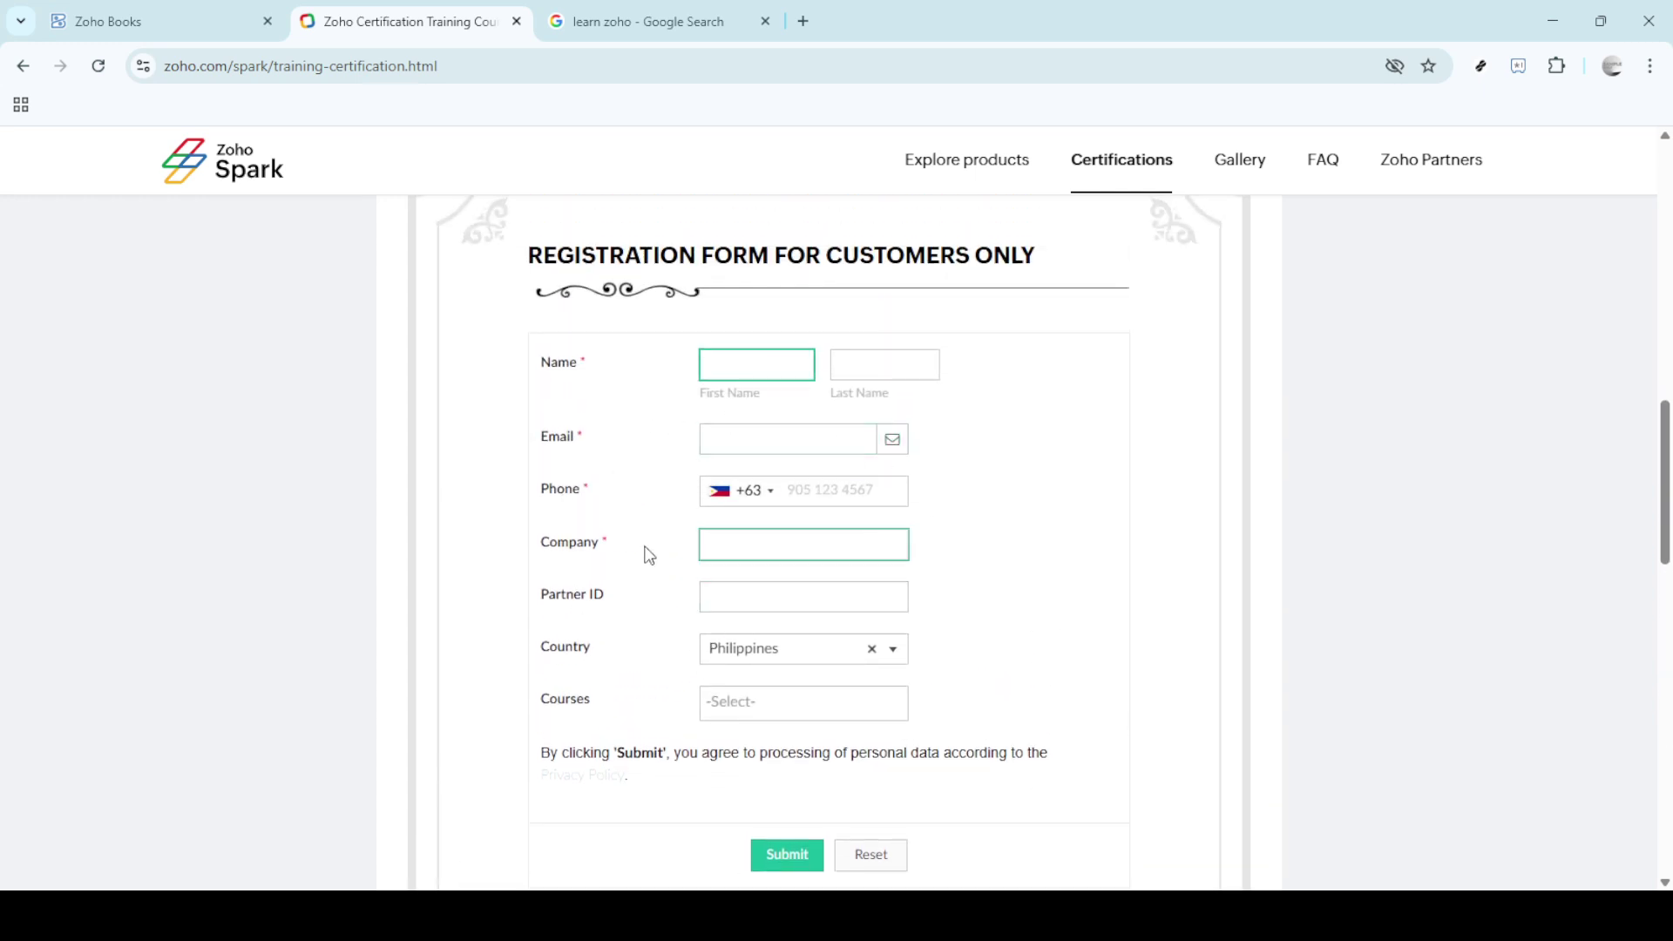
{"action": "scroll", "coordinate": [647, 552], "scroll_direction": "down", "scroll_amount": 1}
{"action": "scroll", "coordinate": [653, 549], "scroll_direction": "down", "scroll_amount": 3}
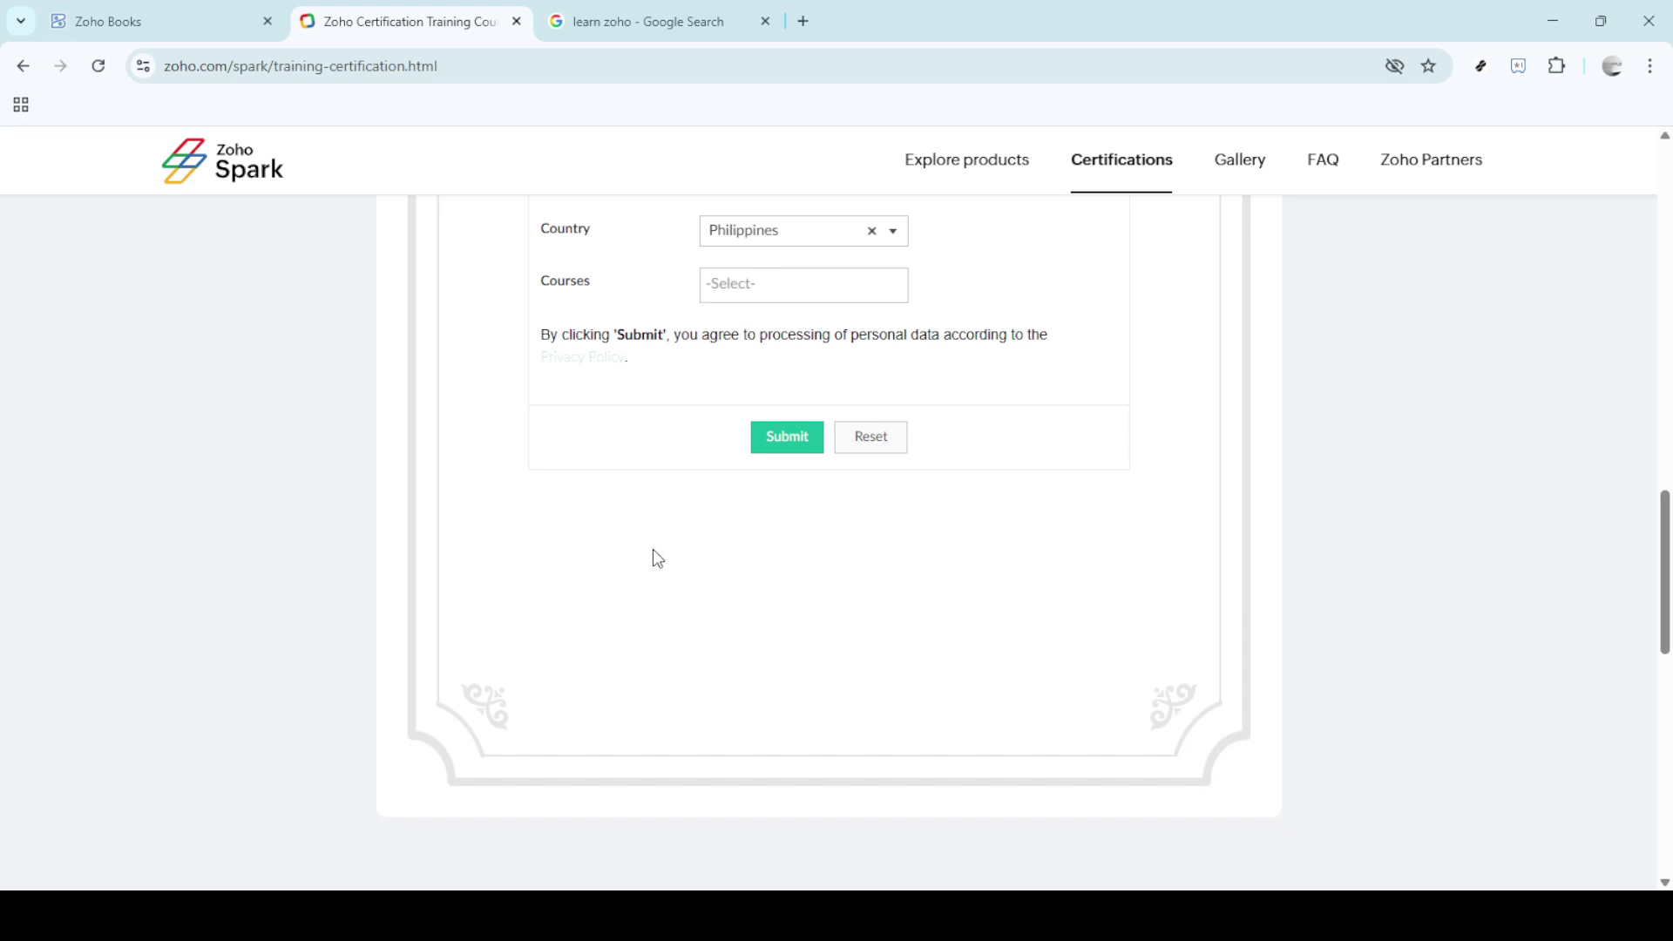
{"action": "scroll", "coordinate": [654, 549], "scroll_direction": "down", "scroll_amount": 2}
{"action": "scroll", "coordinate": [655, 550], "scroll_direction": "down", "scroll_amount": 1}
{"action": "scroll", "coordinate": [654, 557], "scroll_direction": "down", "scroll_amount": 3}
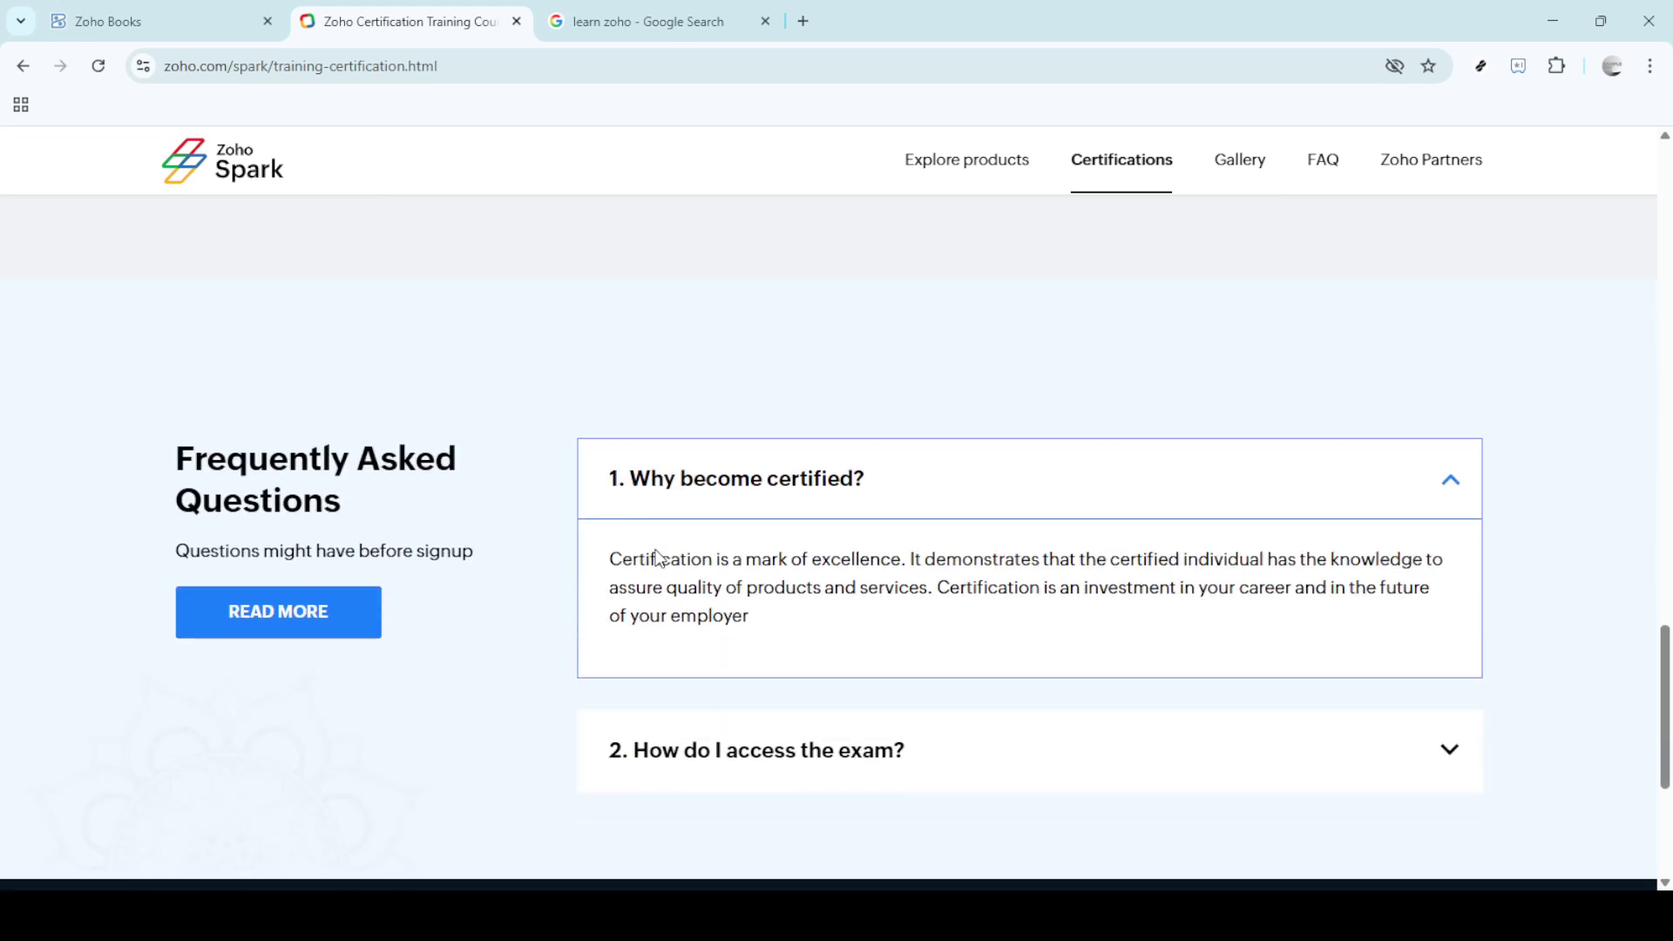
{"action": "scroll", "coordinate": [784, 549], "scroll_direction": "down", "scroll_amount": 1}
{"action": "scroll", "coordinate": [811, 552], "scroll_direction": "down", "scroll_amount": 1}
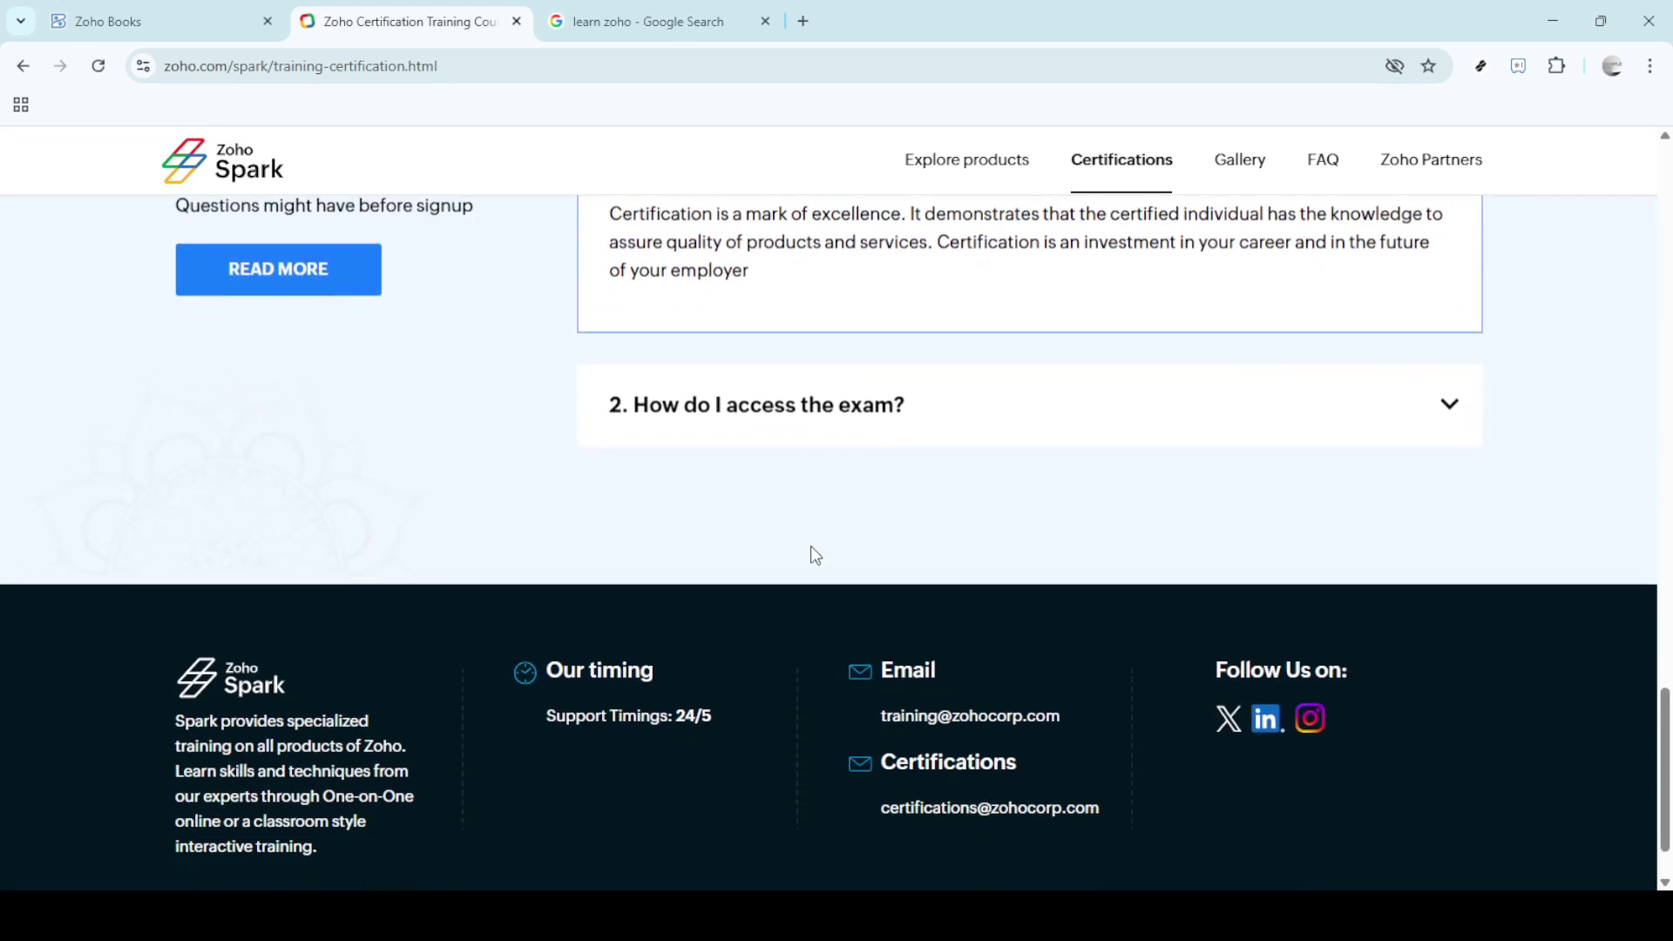
{"action": "scroll", "coordinate": [804, 548], "scroll_direction": "down", "scroll_amount": 1}
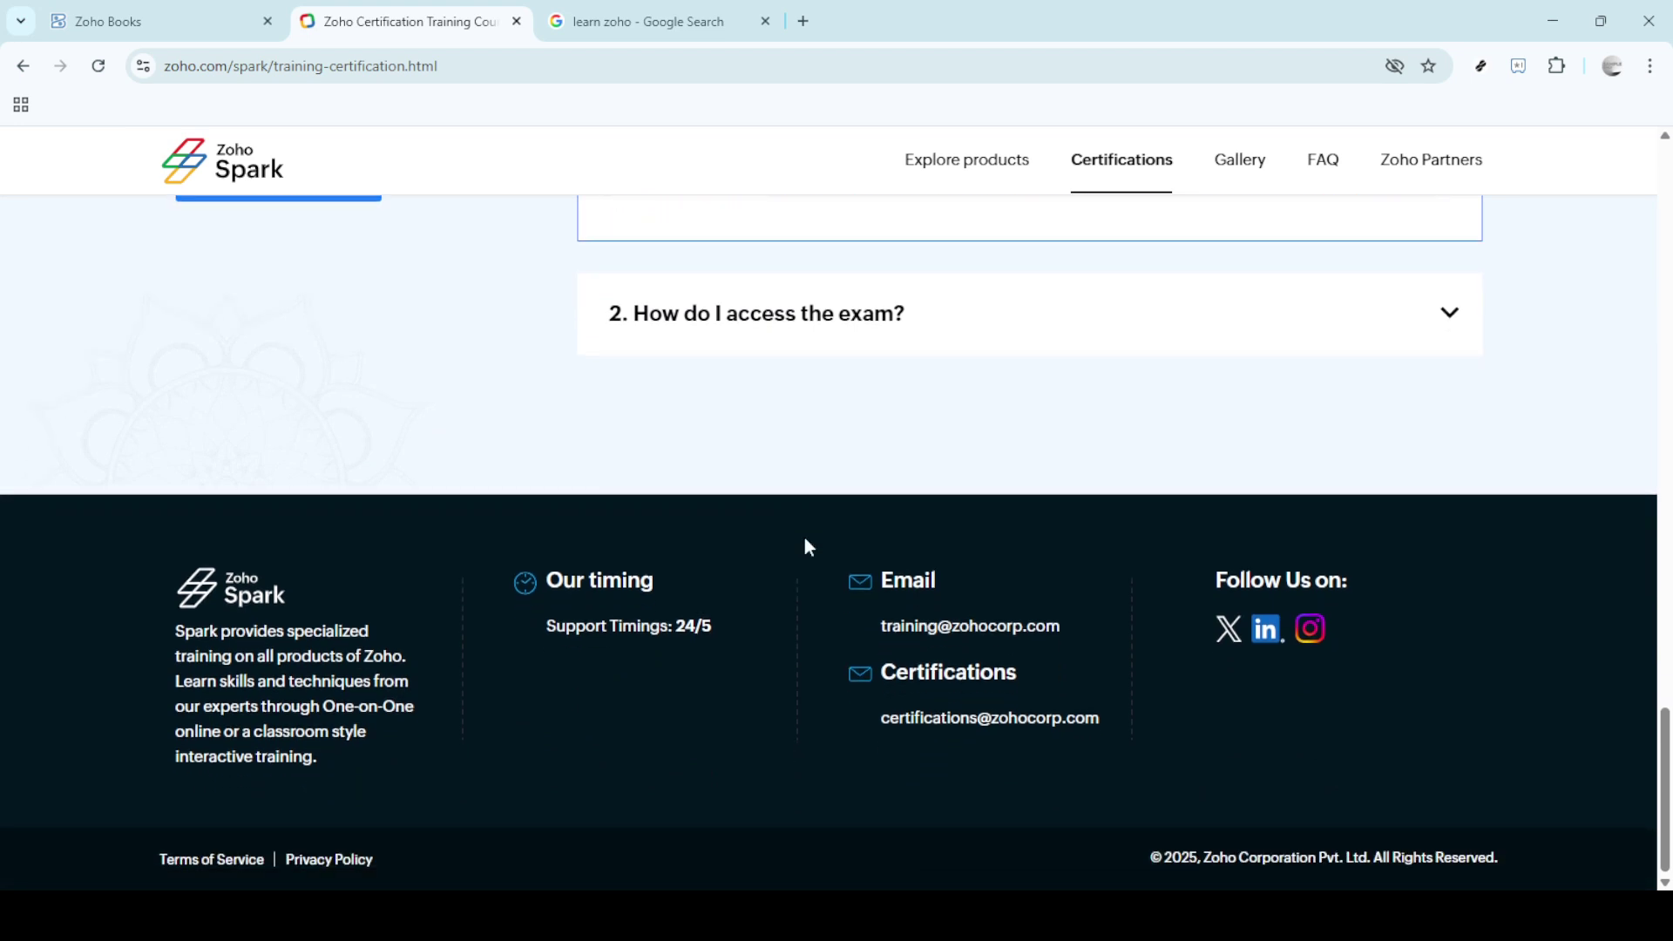
{"action": "scroll", "coordinate": [785, 486], "scroll_direction": "up", "scroll_amount": 1}
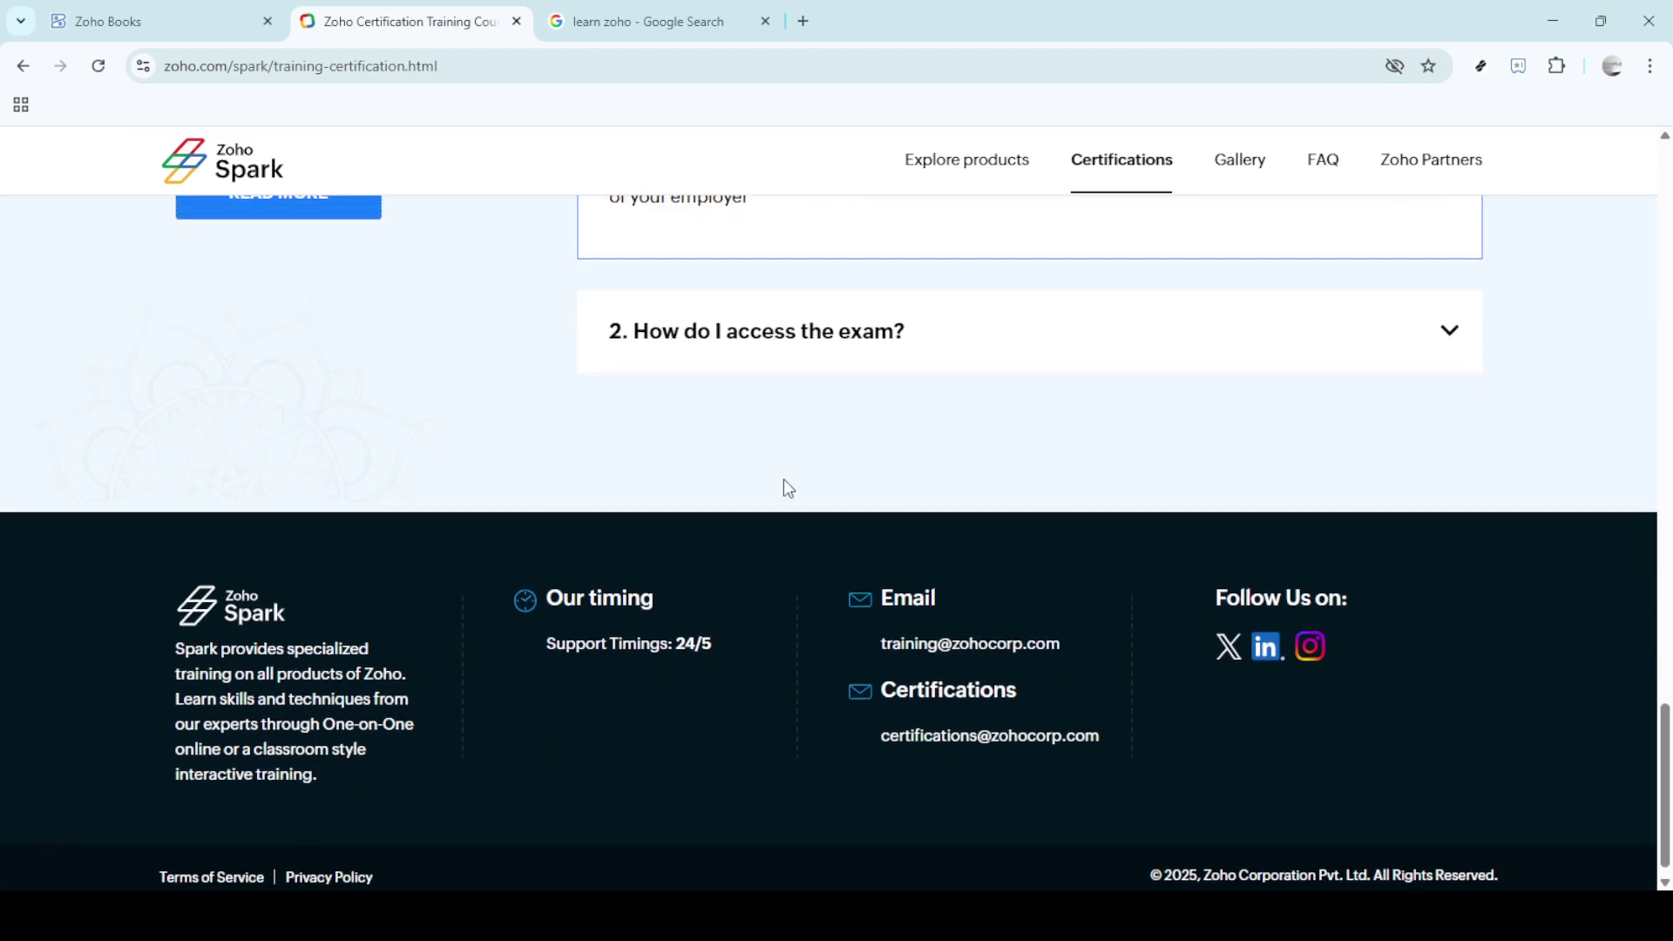
{"action": "scroll", "coordinate": [784, 492], "scroll_direction": "up", "scroll_amount": 2}
{"action": "scroll", "coordinate": [790, 496], "scroll_direction": "up", "scroll_amount": 3}
{"action": "scroll", "coordinate": [789, 496], "scroll_direction": "up", "scroll_amount": 2}
{"action": "scroll", "coordinate": [792, 495], "scroll_direction": "up", "scroll_amount": 2}
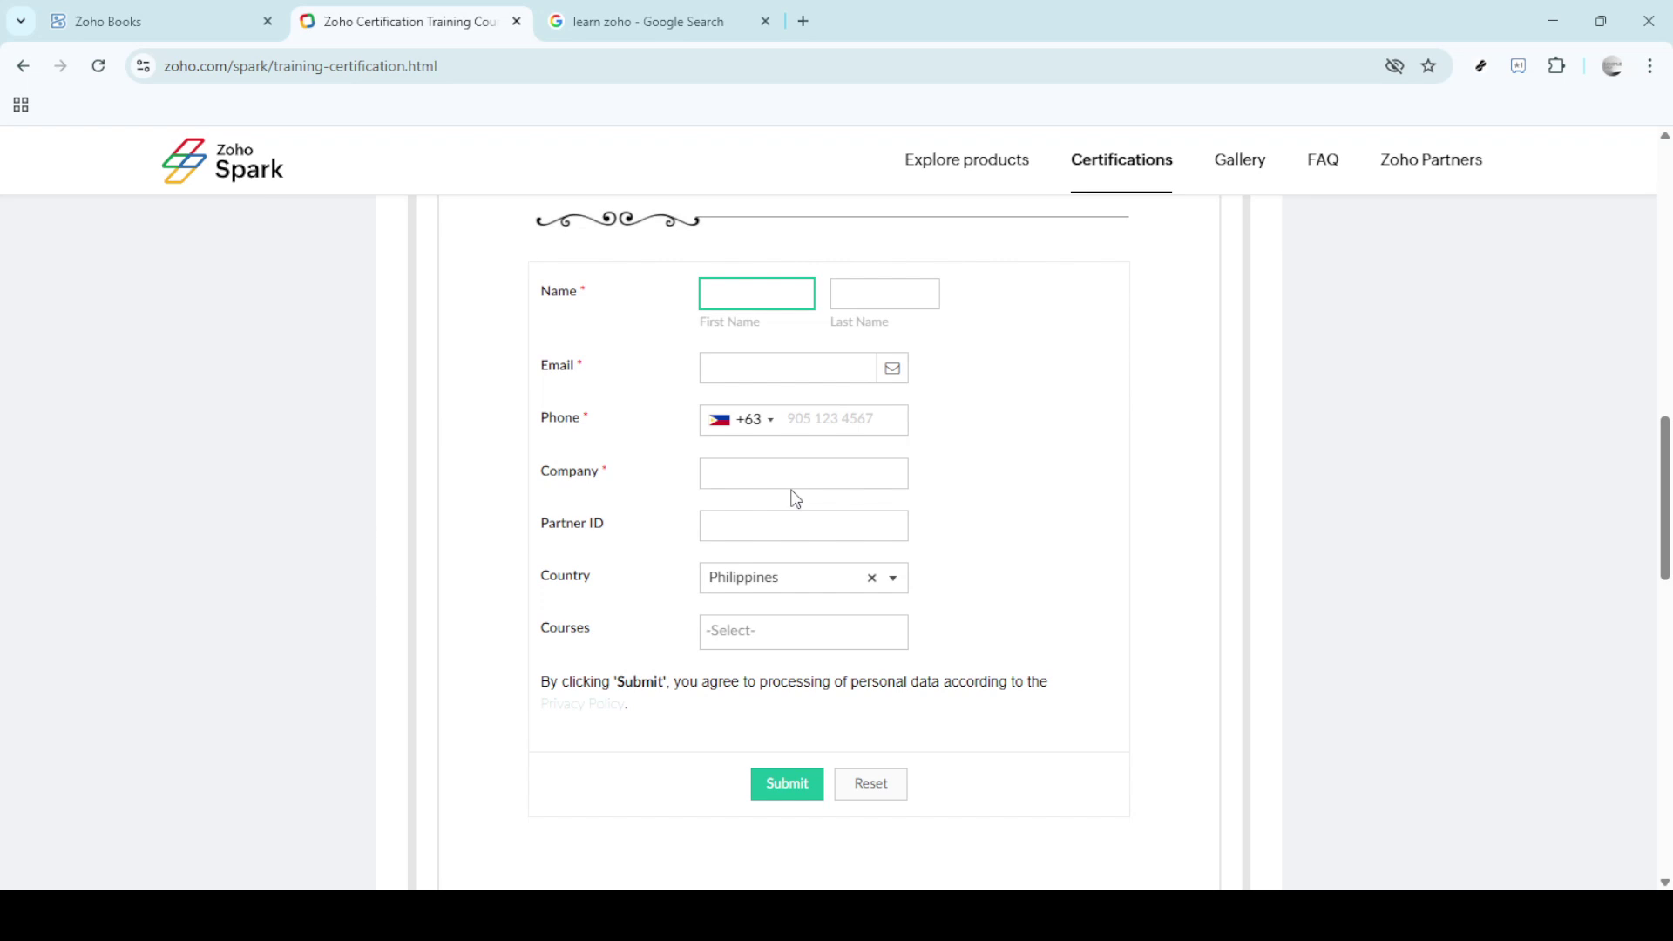
{"action": "scroll", "coordinate": [793, 492], "scroll_direction": "up", "scroll_amount": 2}
{"action": "scroll", "coordinate": [796, 491], "scroll_direction": "up", "scroll_amount": 1}
{"action": "scroll", "coordinate": [794, 491], "scroll_direction": "up", "scroll_amount": 1}
{"action": "scroll", "coordinate": [798, 496], "scroll_direction": "up", "scroll_amount": 1}
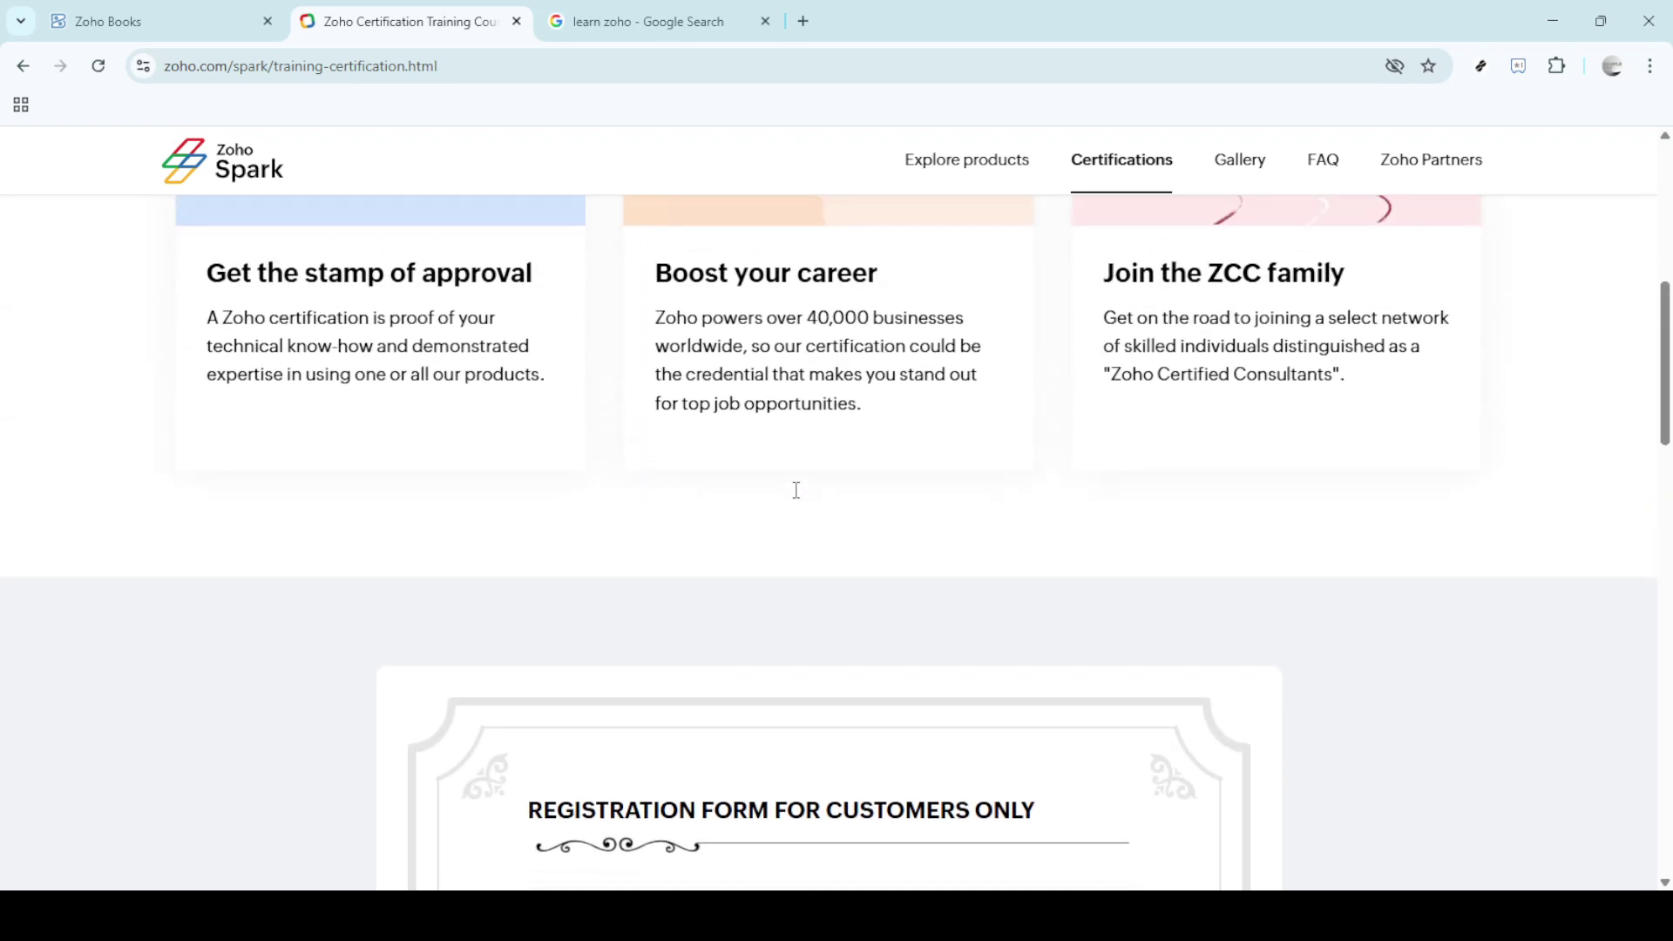
{"action": "scroll", "coordinate": [794, 498], "scroll_direction": "up", "scroll_amount": 2}
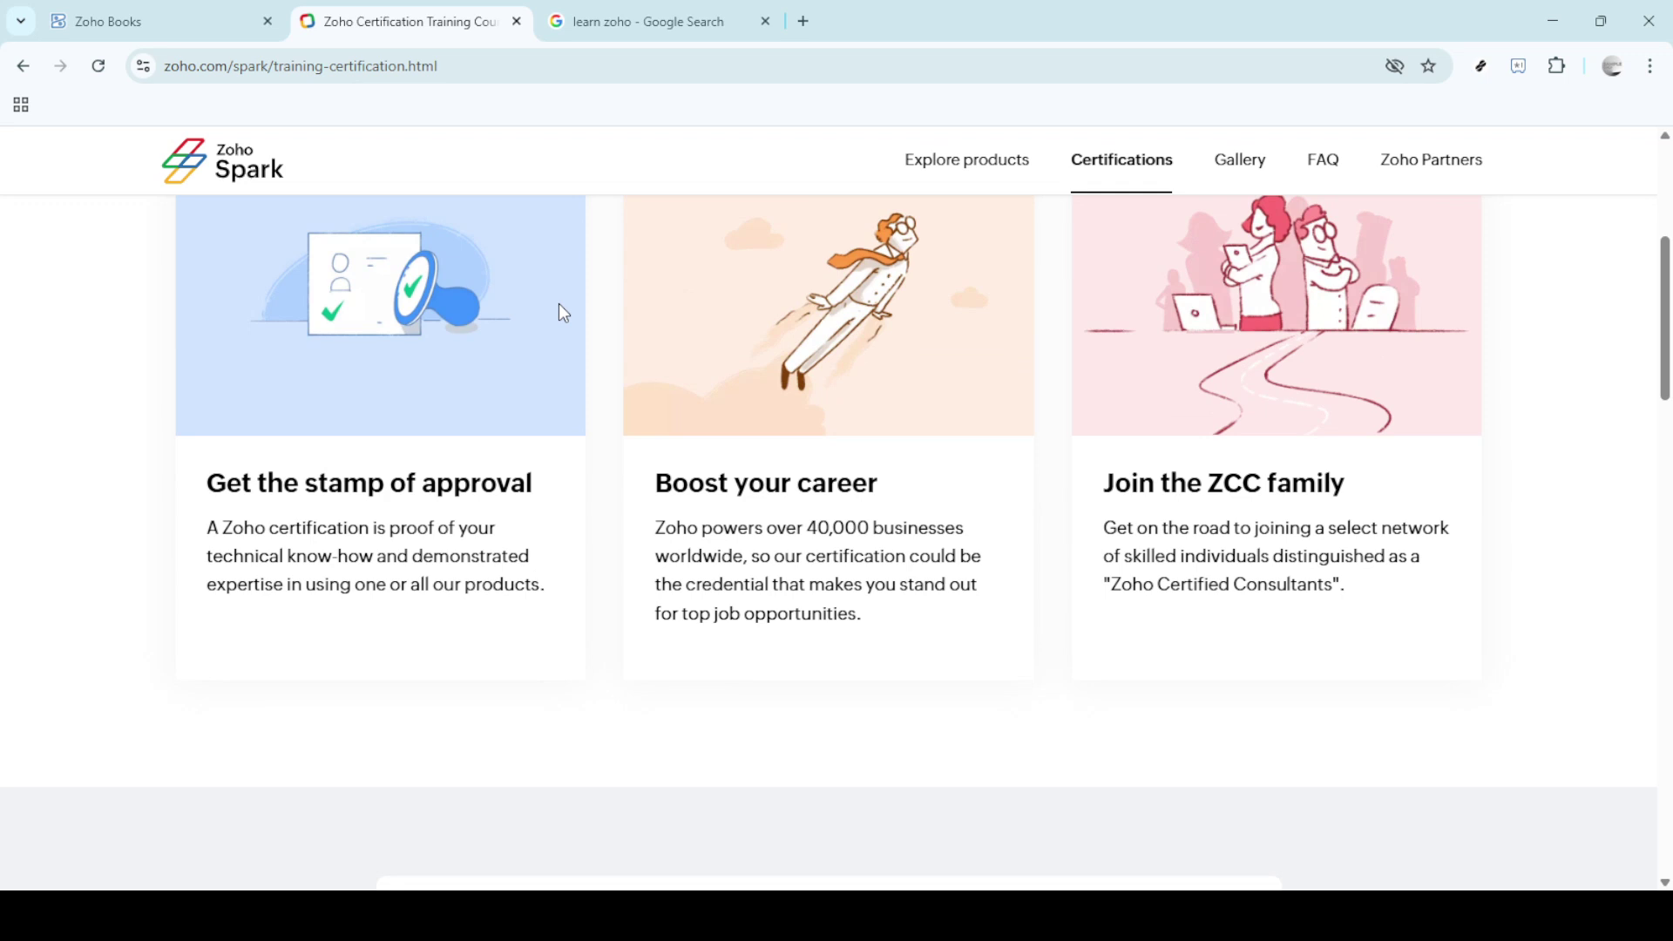
Go to the learn zoho results tab and pick 'Learn Zoho Books | Professional Certification'
{"action": "key", "text": "ctrl+Tab"}
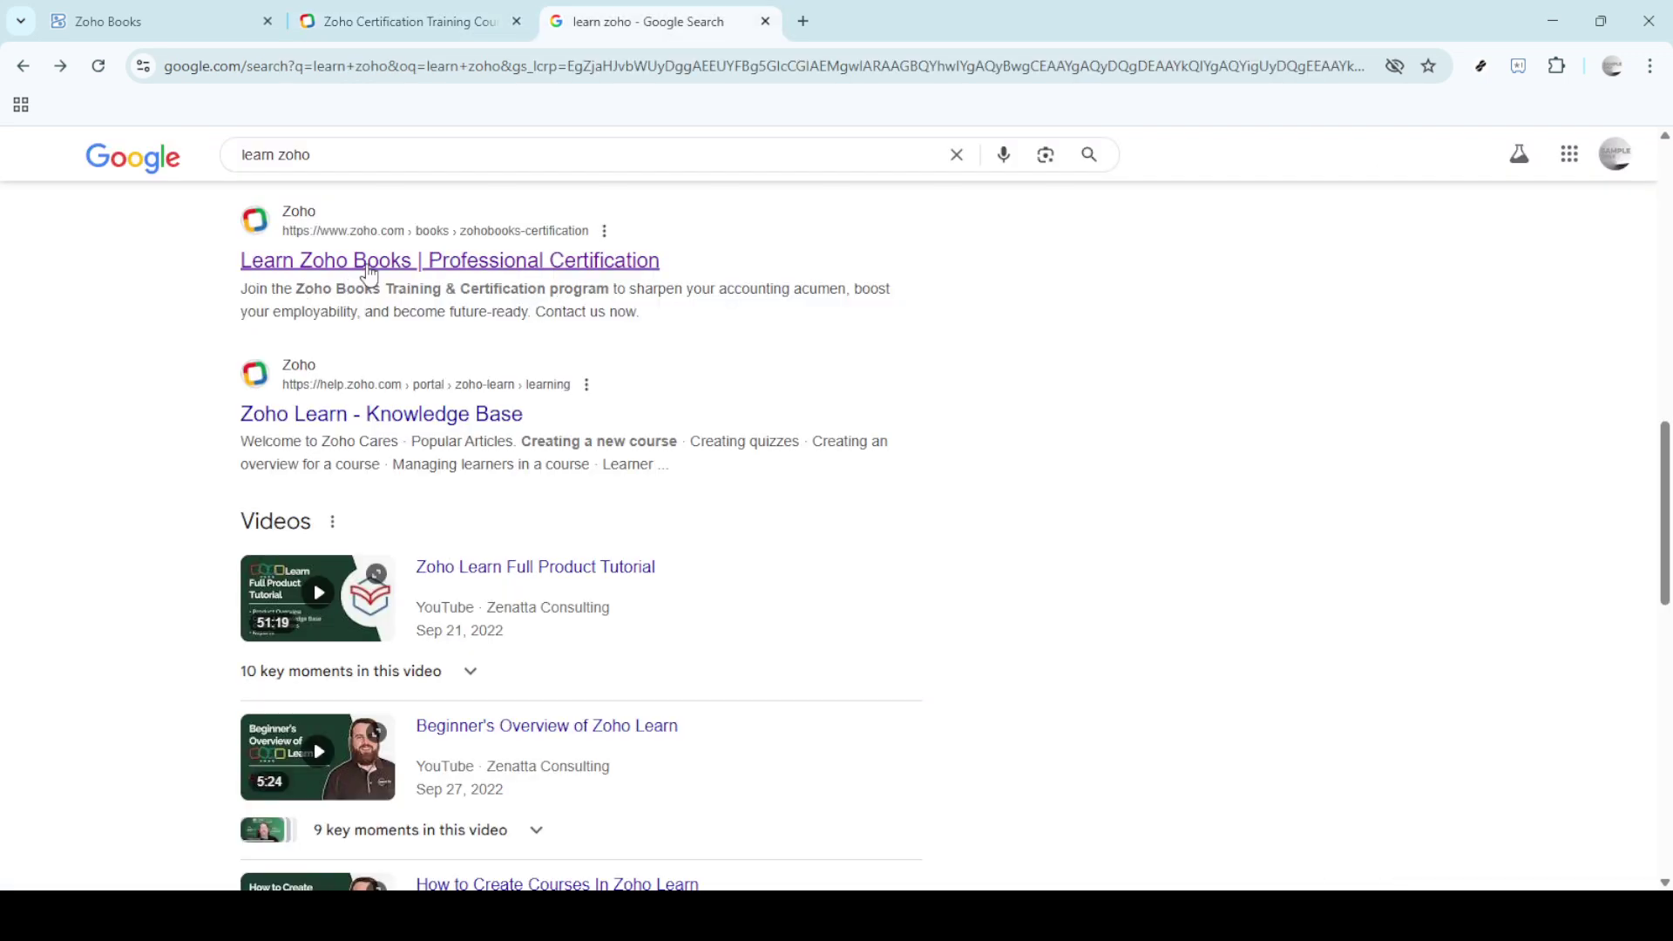
{"action": "left_click", "coordinate": [370, 266]}
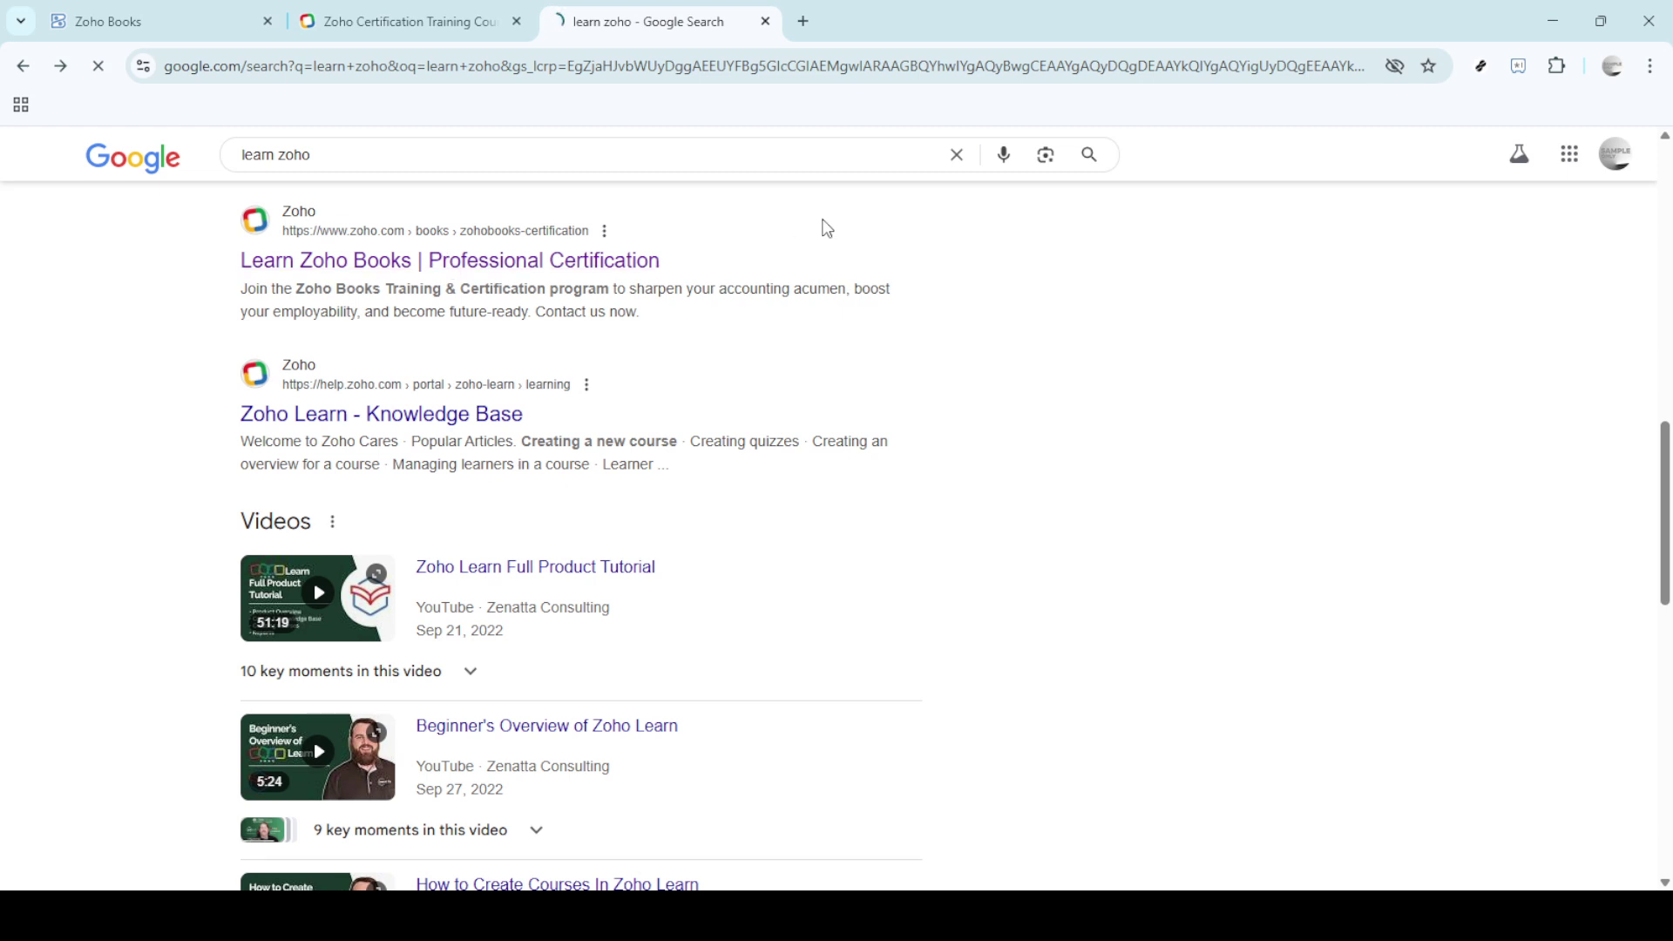